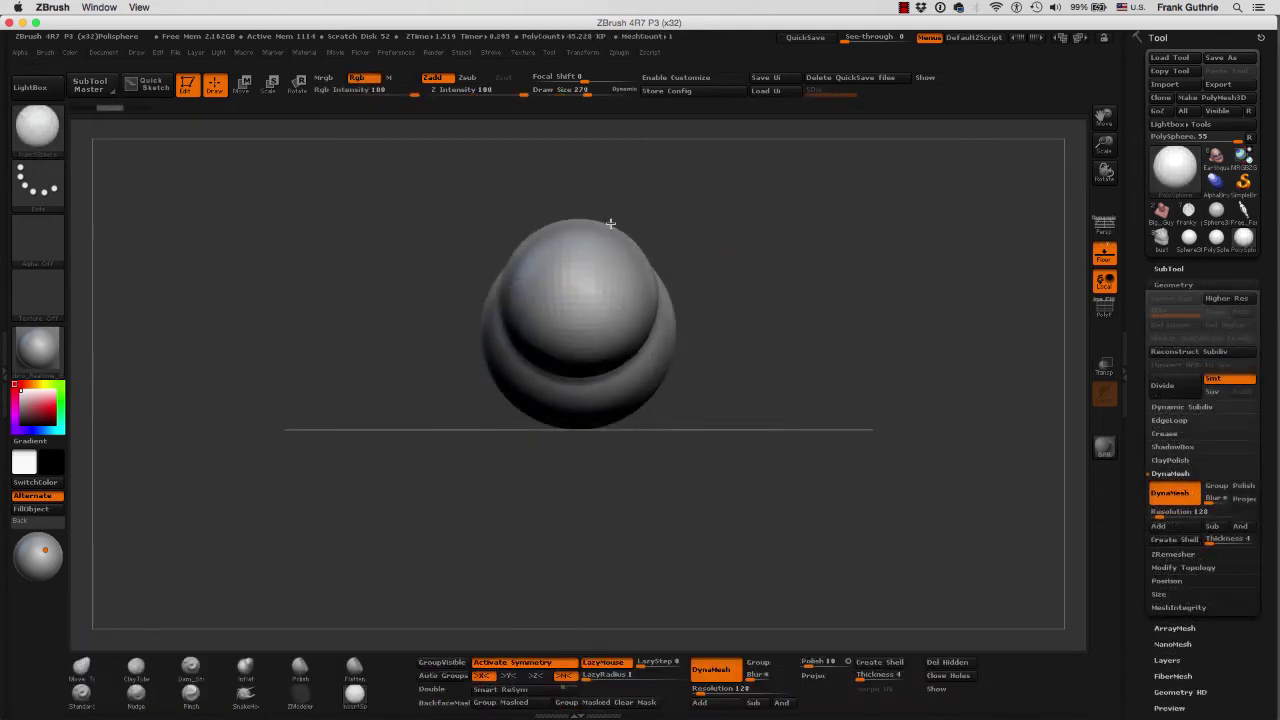
Step: Rotate the view to inspect the newly inserted sphere on top of the PolySphere
{"action": "left_click_drag", "start_coordinate": [610, 224], "coordinate": [634, 243]}
Step: Enlarge the brush, switch to the Move Topological brush, and pull the small sphere into an elongated lobe
{"action": "key", "text": "shift"}
{"action": "key", "text": "s"}
{"action": "left_click", "coordinate": [790, 266]}
{"action": "key", "text": "b"}
{"action": "key", "text": "m"}
{"action": "key", "text": "t"}
{"action": "mouse_move", "coordinate": [611, 237]}
{"action": "left_mouse_down"}
{"action": "mouse_move", "coordinate": [669, 260]}
{"action": "mouse_move", "coordinate": [660, 346]}
{"action": "mouse_move", "coordinate": [791, 250]}
{"action": "mouse_move", "coordinate": [786, 386]}
{"action": "mouse_move", "coordinate": [691, 229]}
{"action": "mouse_move", "coordinate": [631, 294]}
{"action": "mouse_move", "coordinate": [857, 240]}
{"action": "left_mouse_up"}
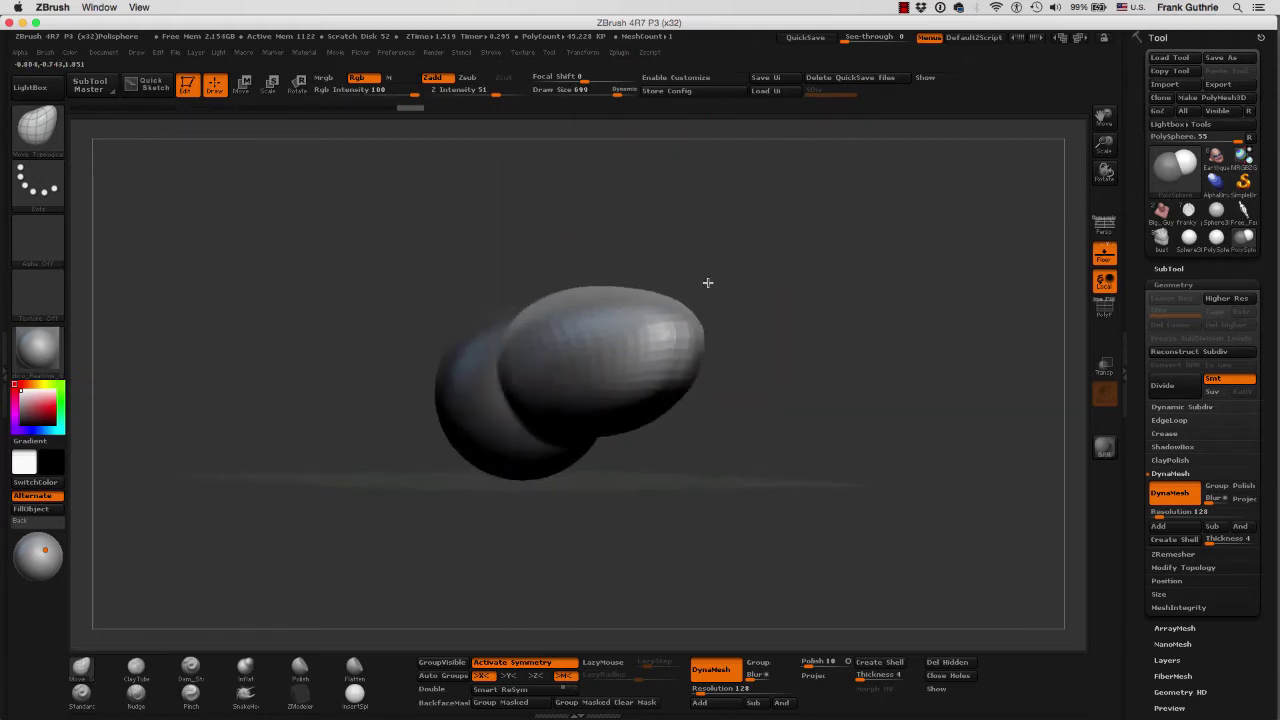
Step: Clear the mask and pull the left sphere up and outward into a broader oval
{"action": "left_click_drag", "start_coordinate": [786, 280], "coordinate": [811, 290]}
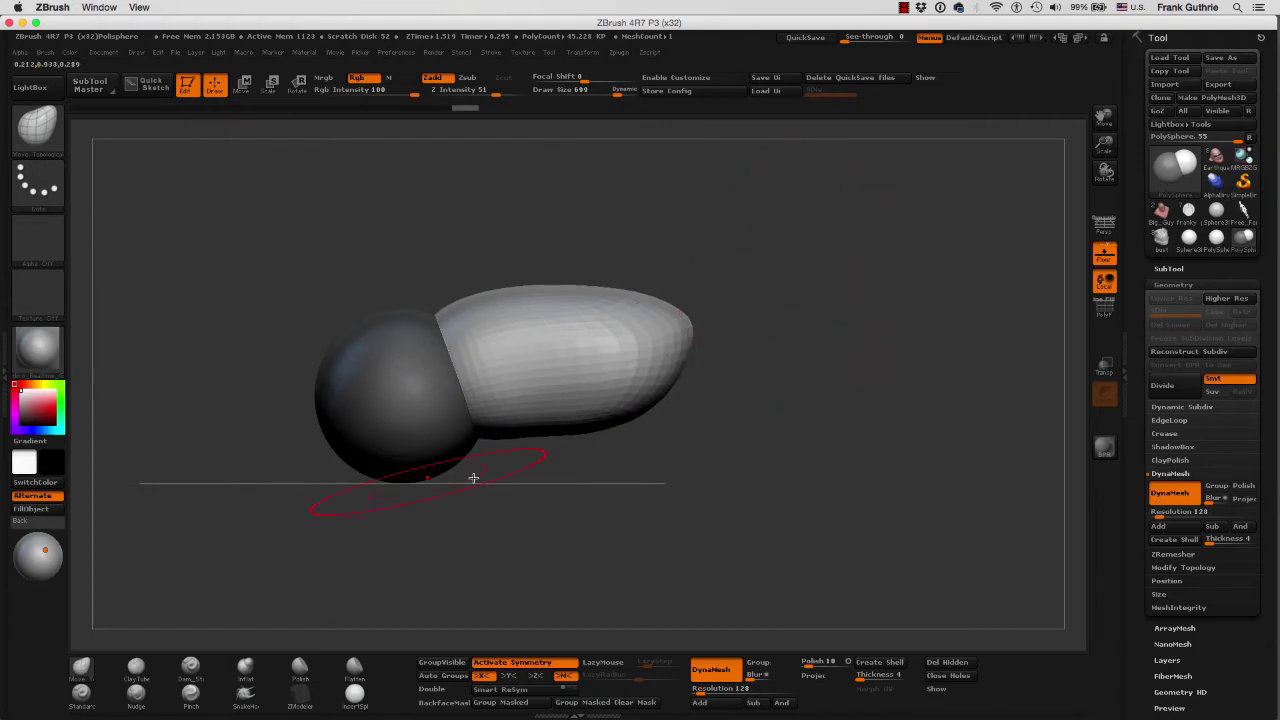
{"action": "left_click_drag", "start_coordinate": [843, 232], "coordinate": [889, 445], "text": "ctrl"}
{"action": "left_click", "coordinate": [1105, 311]}
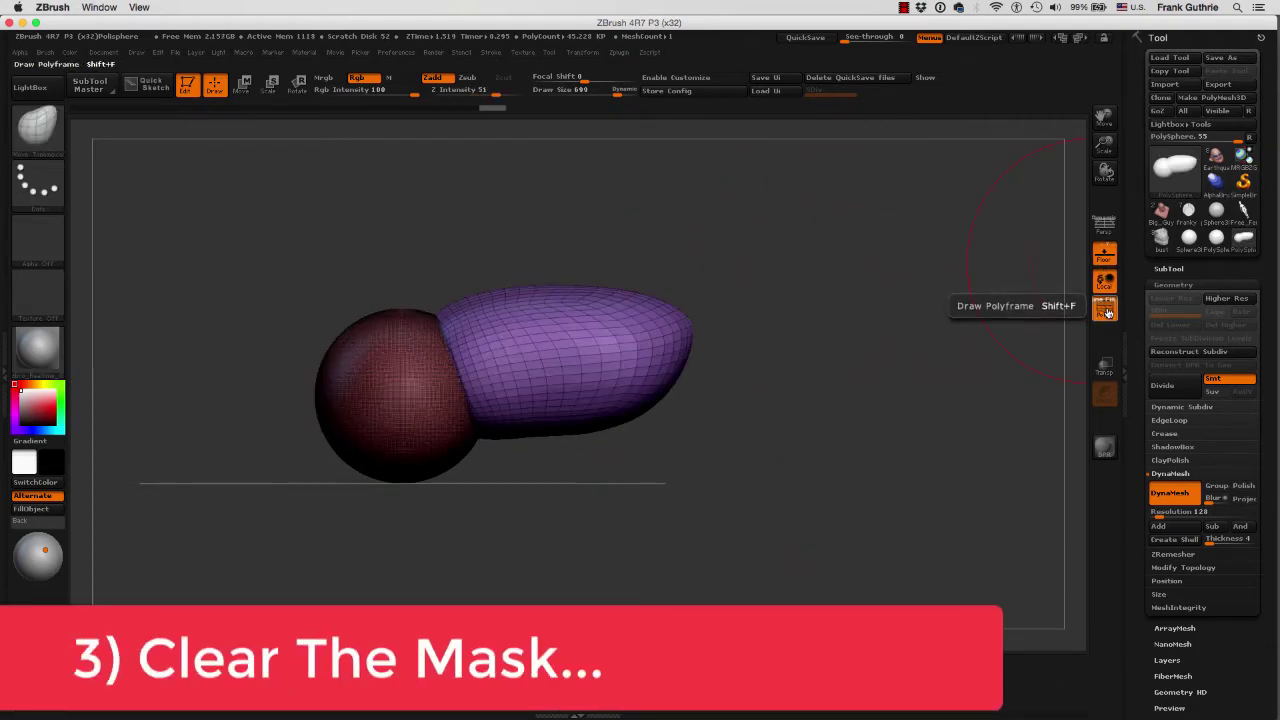
{"action": "left_click", "coordinate": [1105, 311]}
{"action": "mouse_move", "coordinate": [427, 360]}
{"action": "left_mouse_down"}
{"action": "mouse_move", "coordinate": [380, 294]}
{"action": "mouse_move", "coordinate": [370, 320]}
{"action": "left_mouse_up"}
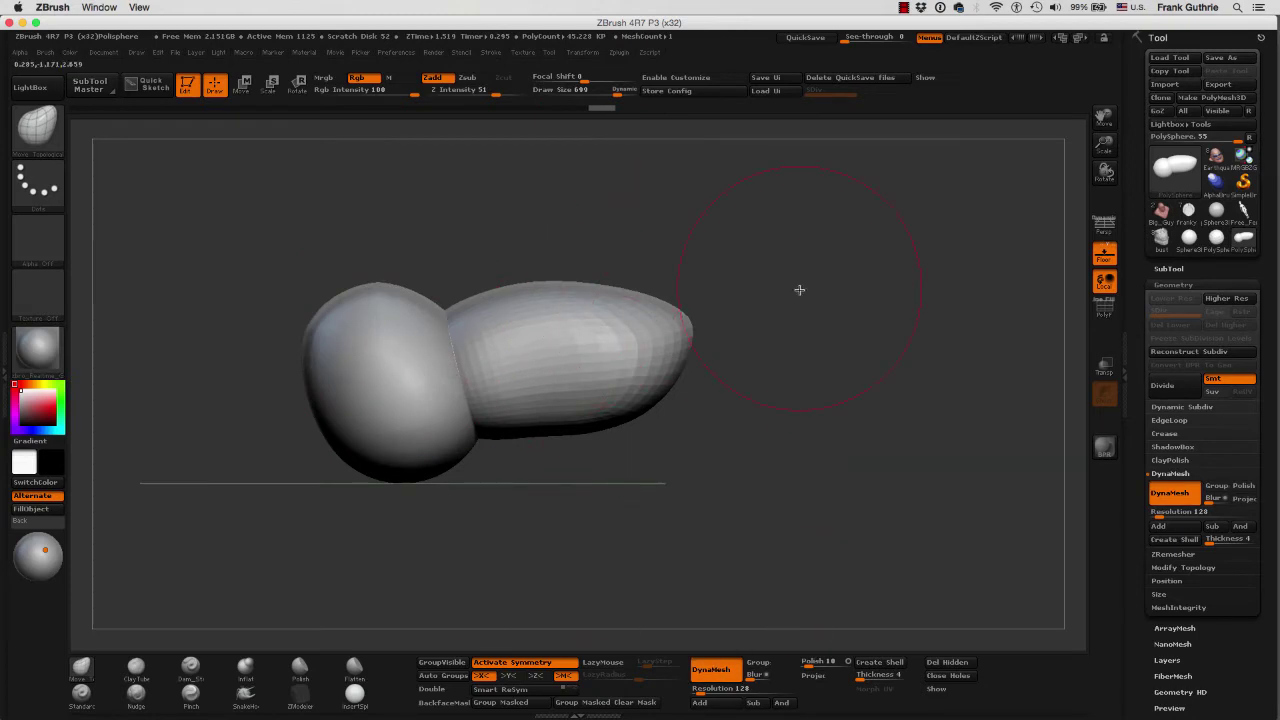
{"action": "left_click", "coordinate": [1178, 268]}
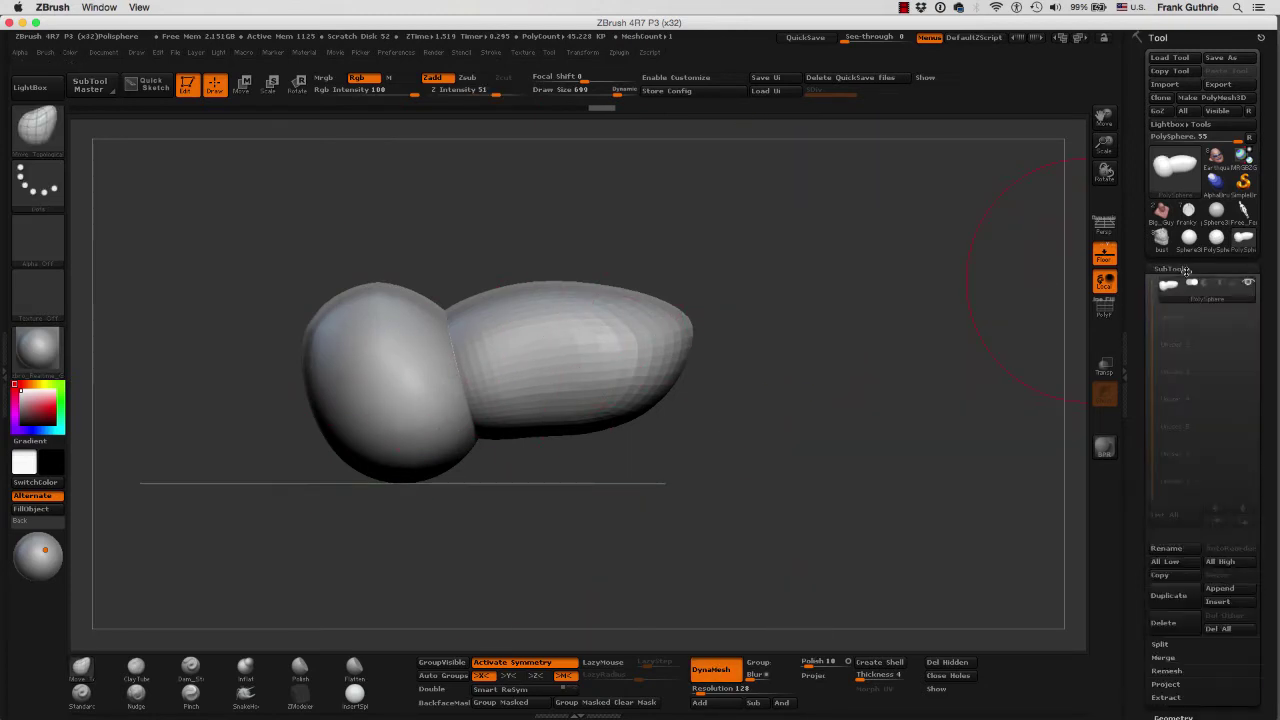
Step: Clear the mask and turn the fused peanut-shaped body to a horizontal side view
{"action": "left_click_drag", "start_coordinate": [870, 244], "coordinate": [917, 512], "text": "ctrl"}
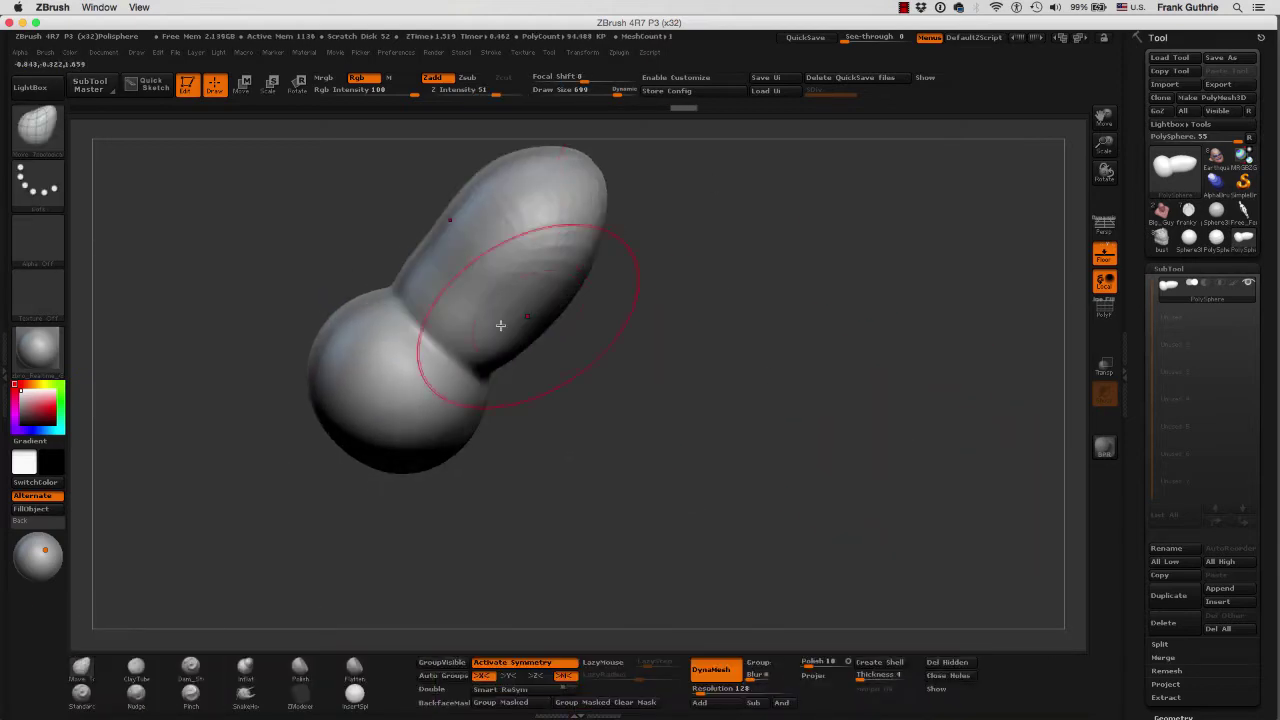
{"action": "left_click_drag", "start_coordinate": [500, 325], "coordinate": [857, 426]}
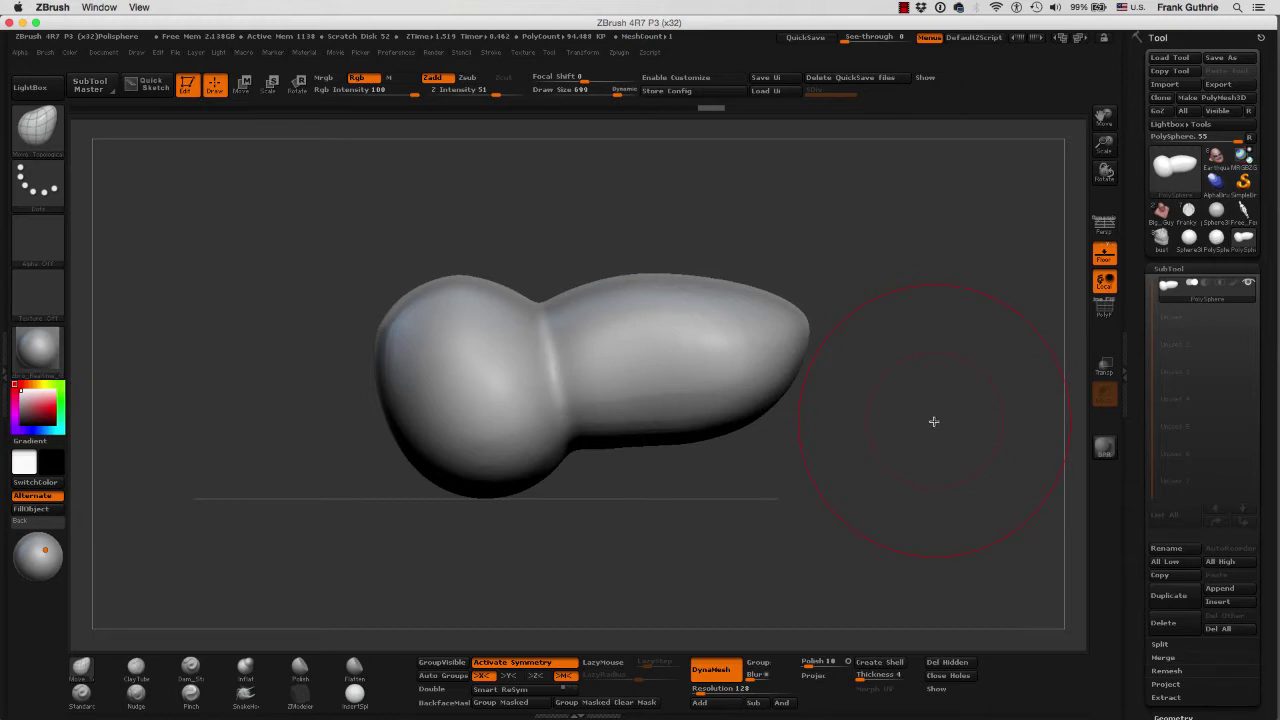
Step: Insert a symmetric pair of spheres onto the body's front end with the InsertSphere brush
{"action": "left_click", "coordinate": [353, 692]}
{"action": "left_click_drag", "start_coordinate": [882, 414], "coordinate": [955, 409]}
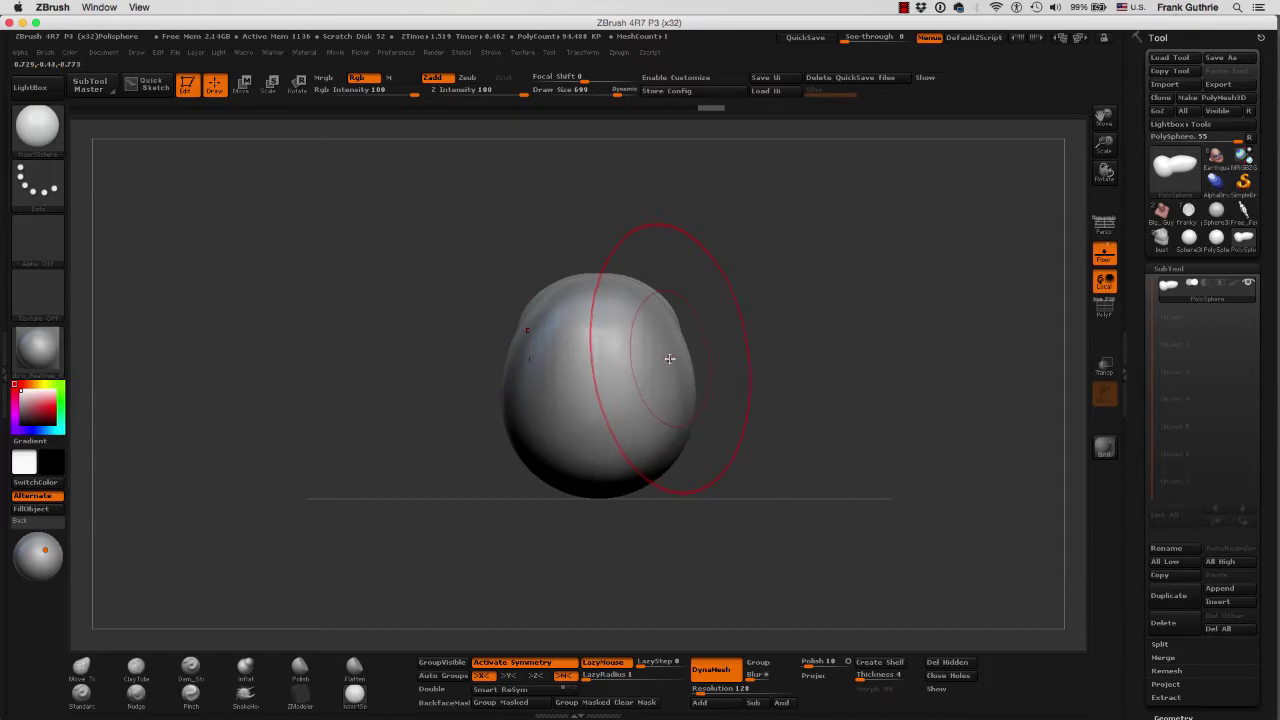
{"action": "mouse_move", "coordinate": [669, 359]}
{"action": "left_mouse_down"}
{"action": "mouse_move", "coordinate": [741, 325]}
{"action": "mouse_move", "coordinate": [731, 332]}
{"action": "left_mouse_up"}
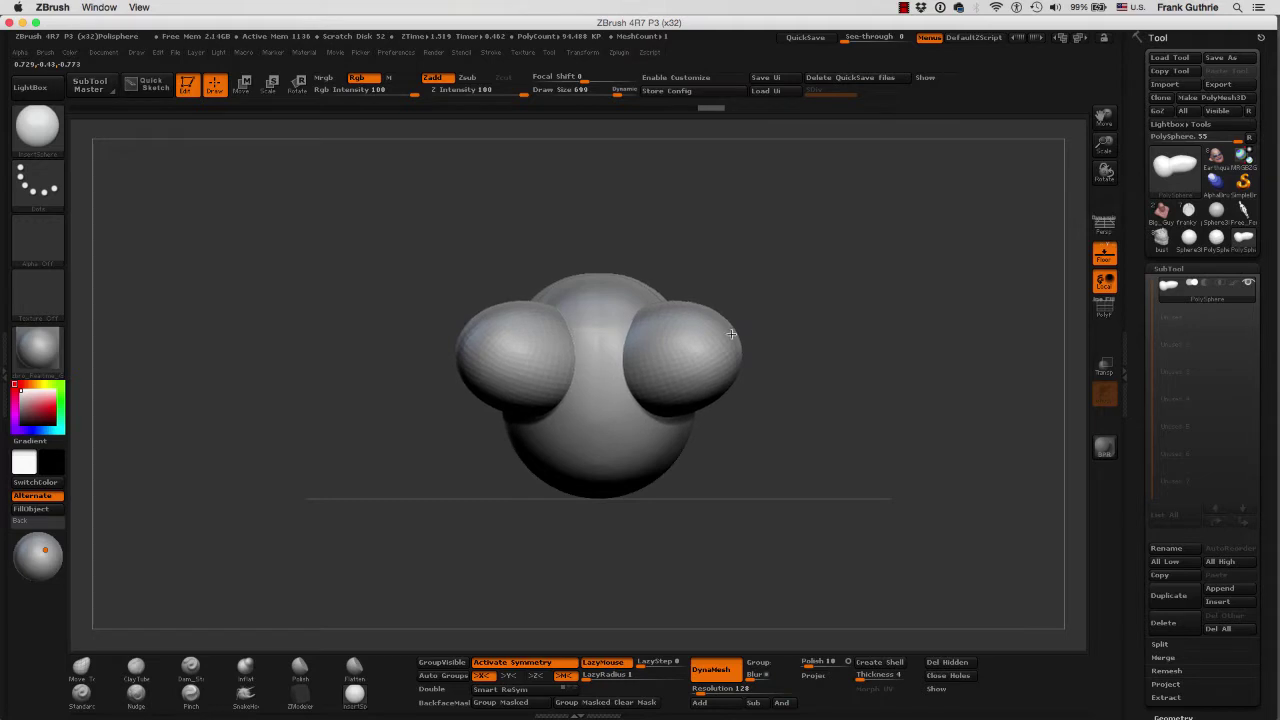
{"action": "left_click_drag", "start_coordinate": [731, 333], "coordinate": [734, 333]}
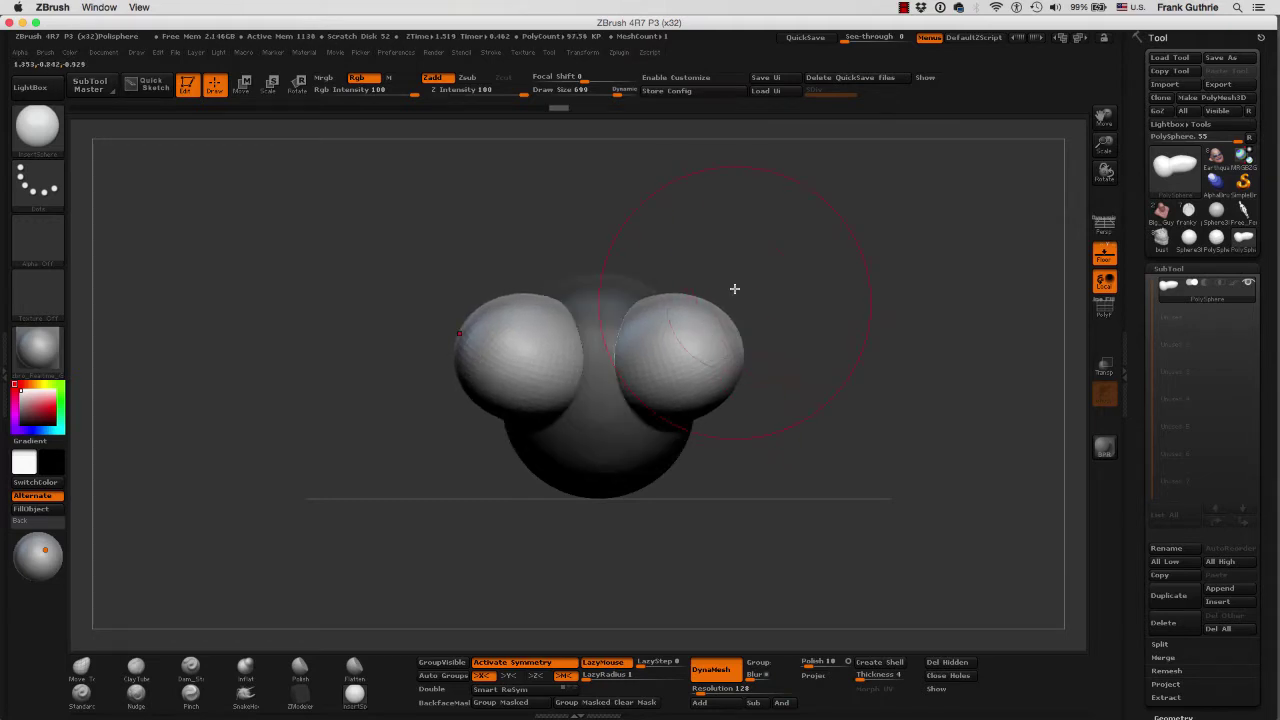
Step: Switch to the Move Topological brush and centre the model in a side view
{"action": "left_click_drag", "start_coordinate": [750, 271], "coordinate": [805, 271]}
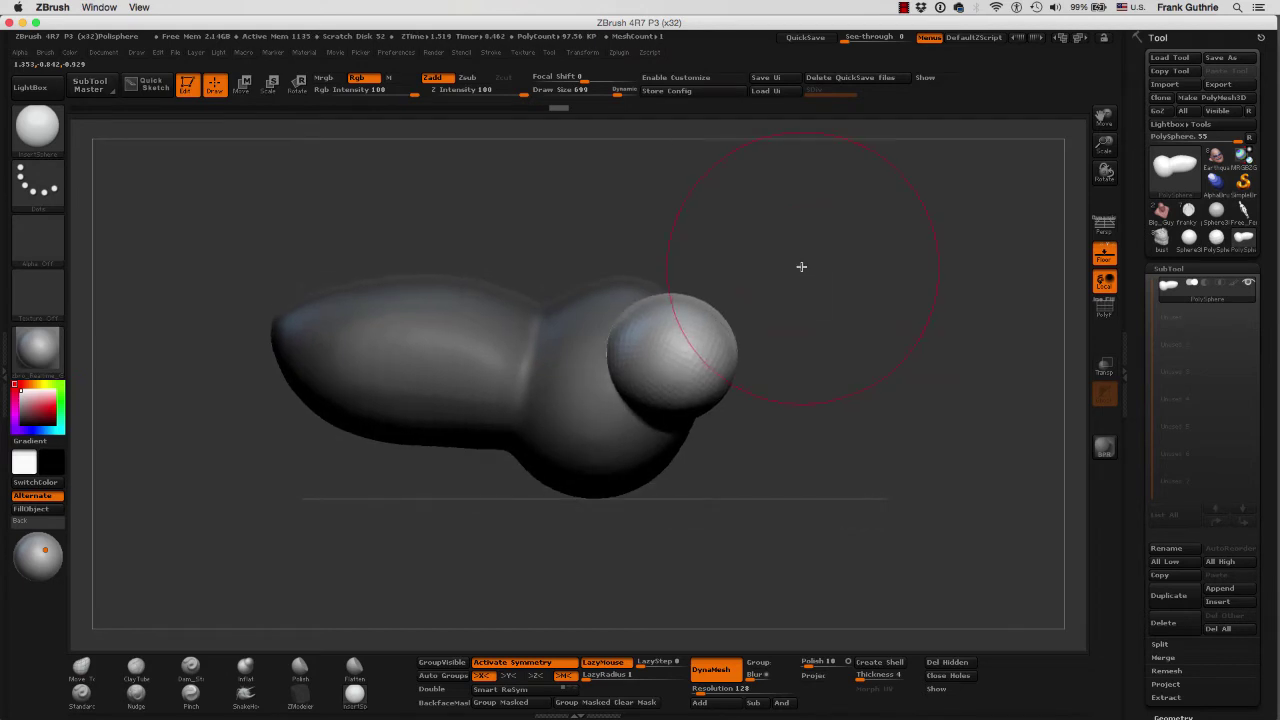
{"action": "left_click", "coordinate": [78, 673]}
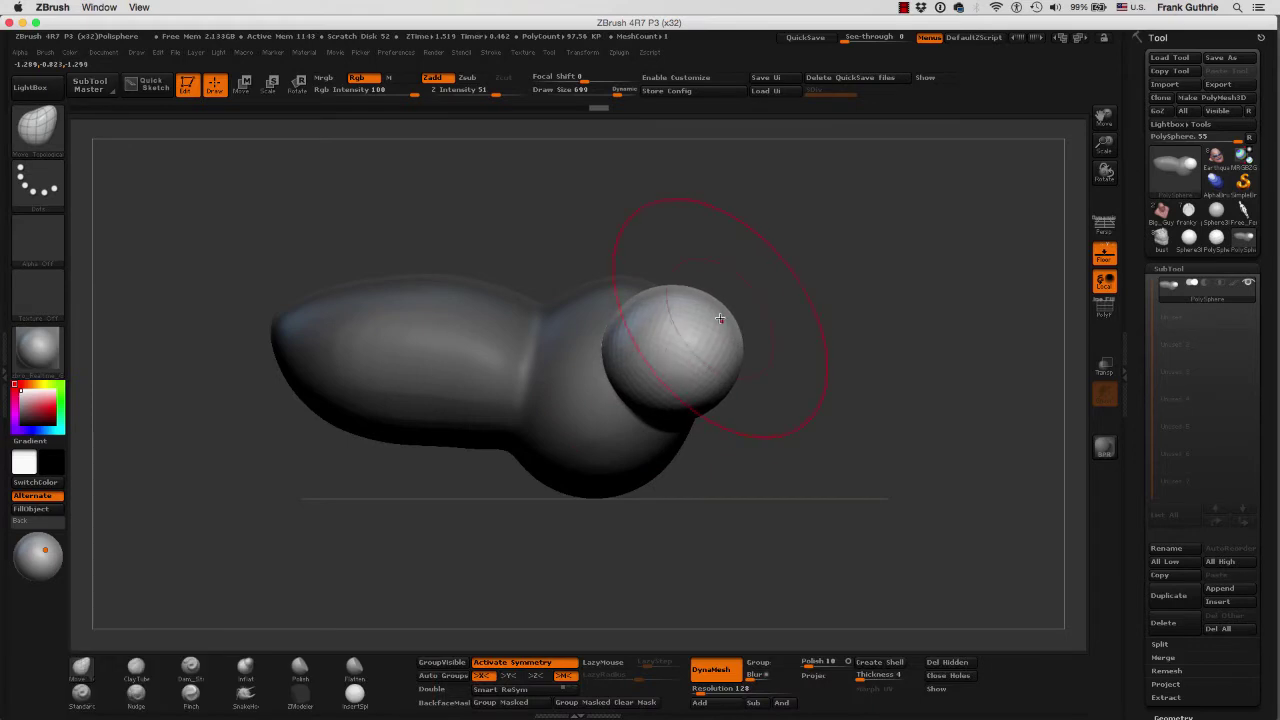
{"action": "left_click_drag", "start_coordinate": [810, 274], "coordinate": [746, 269]}
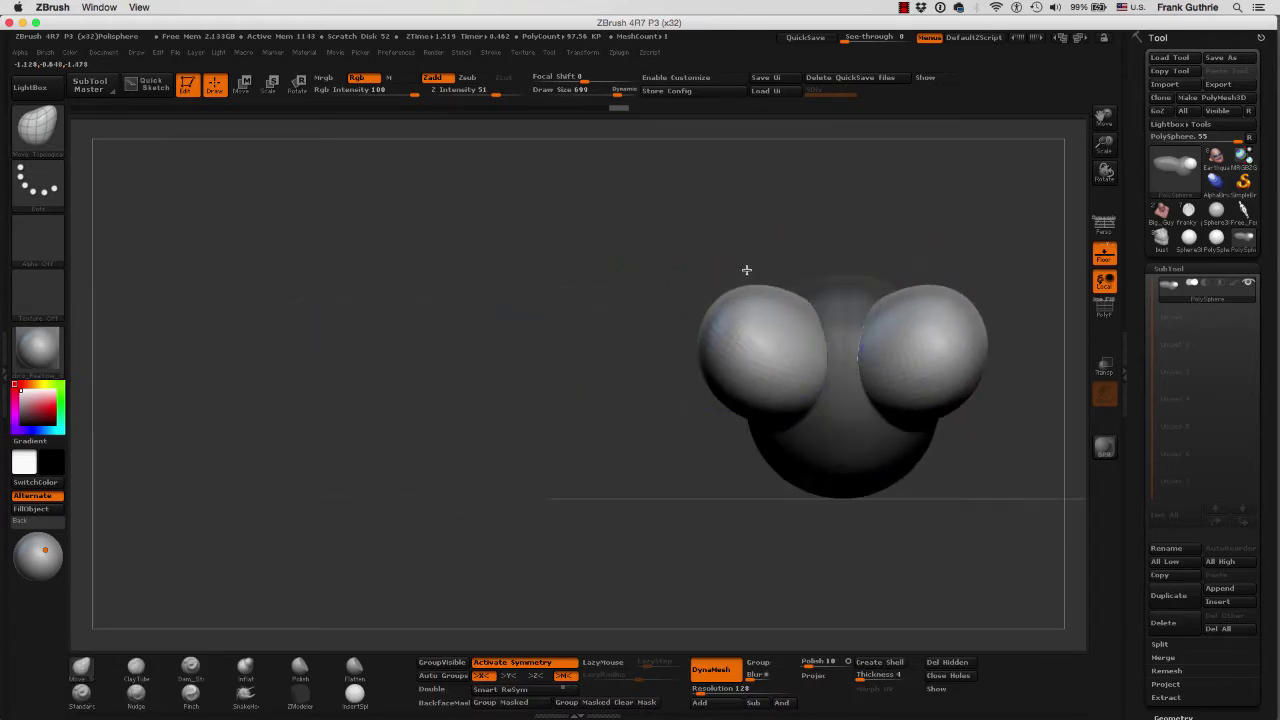
{"action": "left_click_drag", "start_coordinate": [896, 240], "coordinate": [560, 266], "text": "alt"}
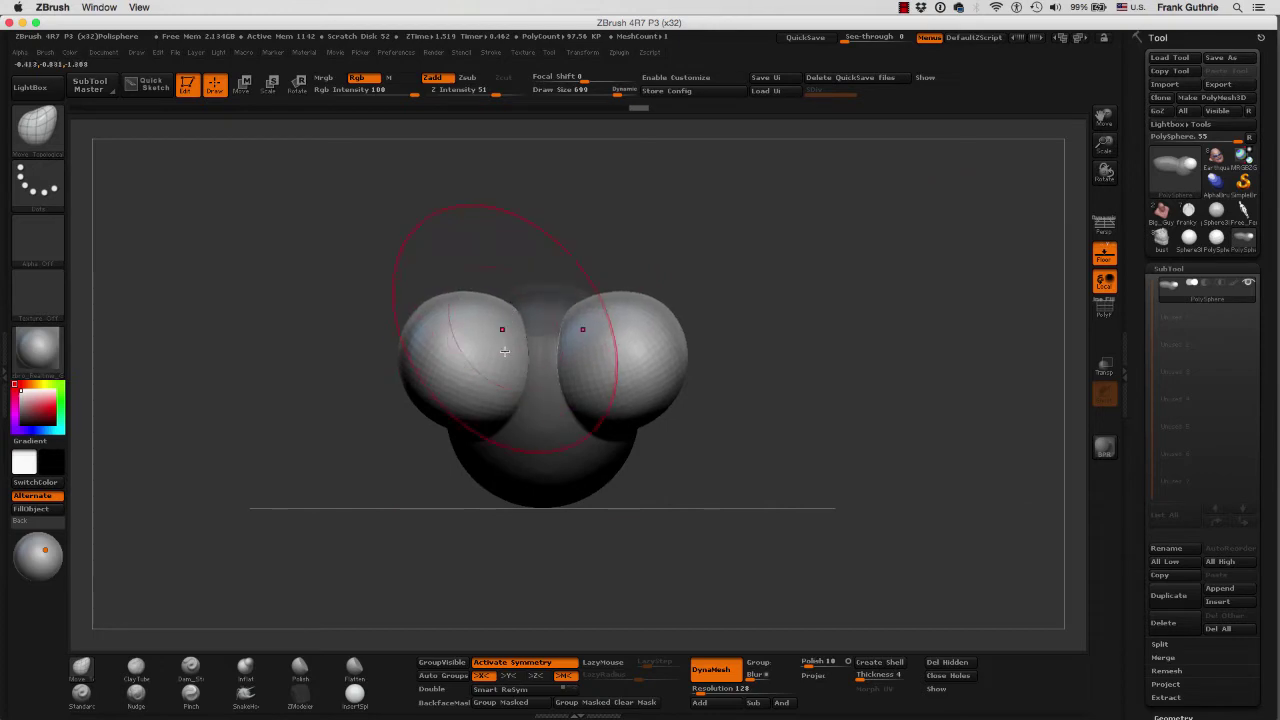
{"action": "left_click_drag", "start_coordinate": [612, 232], "coordinate": [863, 263]}
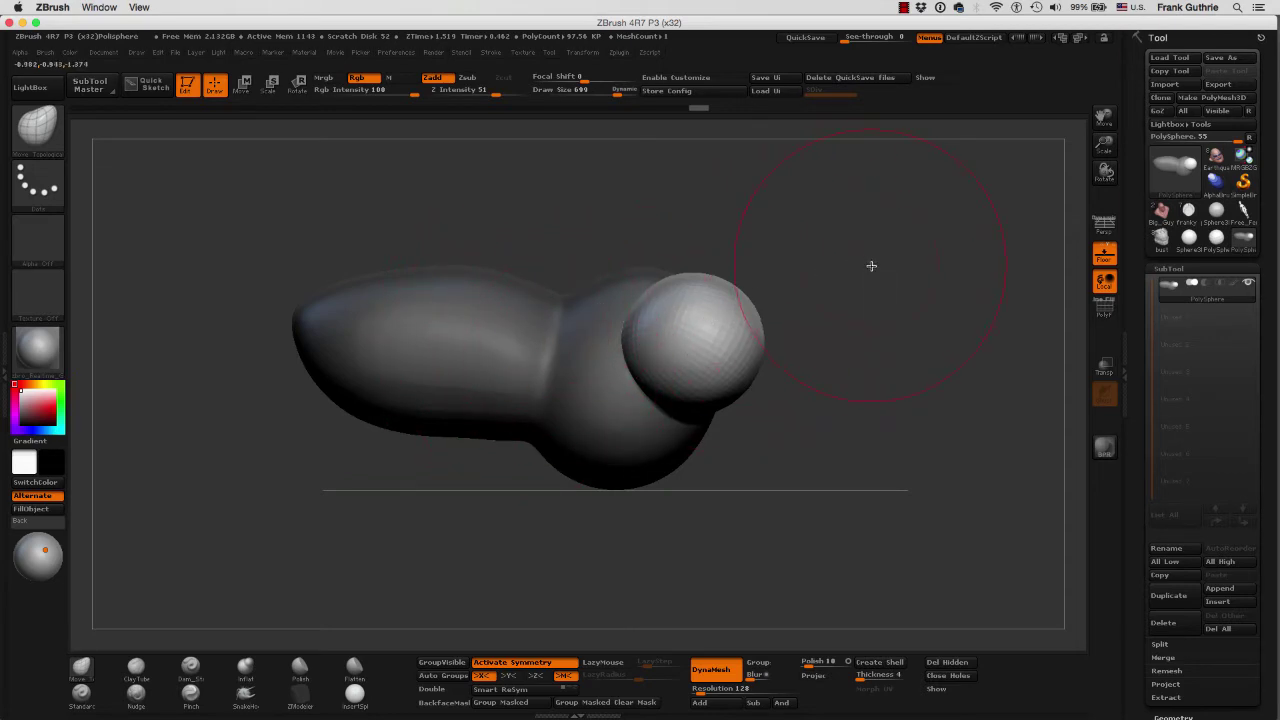
Step: Pick a masking brush and invert the mask so the two spheres are masked and the body free
{"action": "key", "text": "b"}
{"action": "key", "text": "m"}
{"action": "key", "text": "f"}
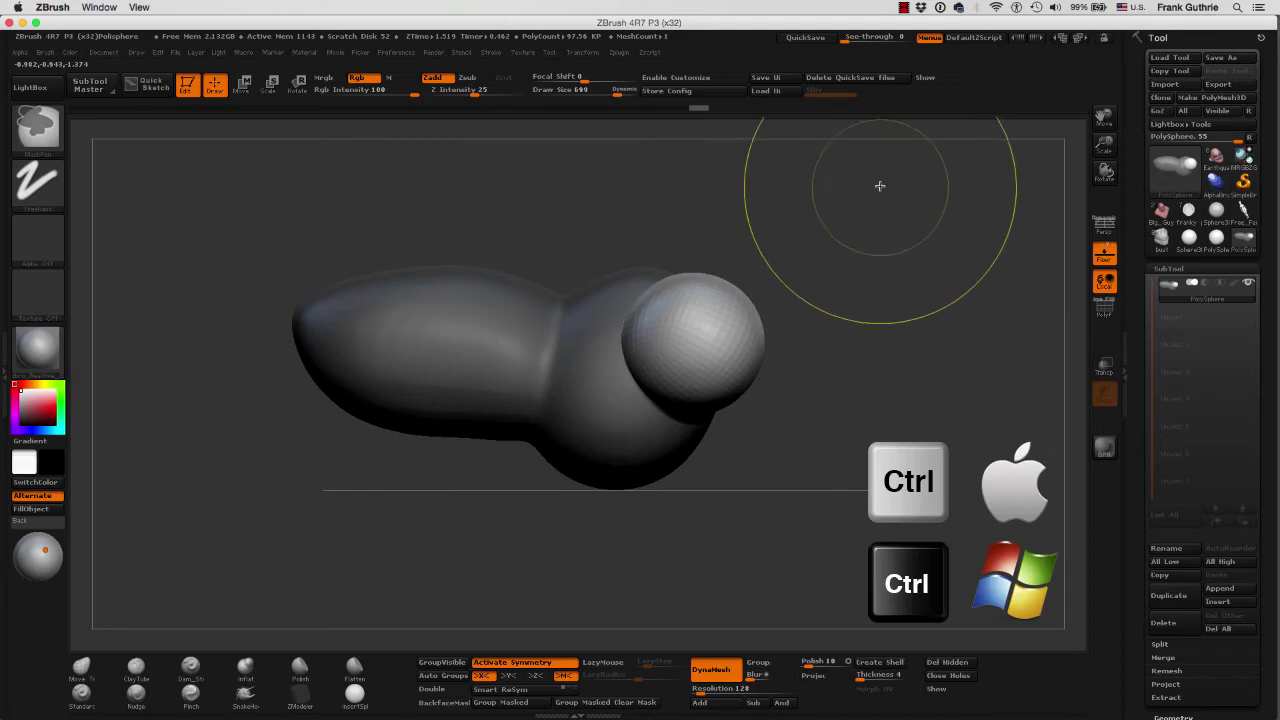
{"action": "left_click", "coordinate": [921, 276], "text": "ctrl"}
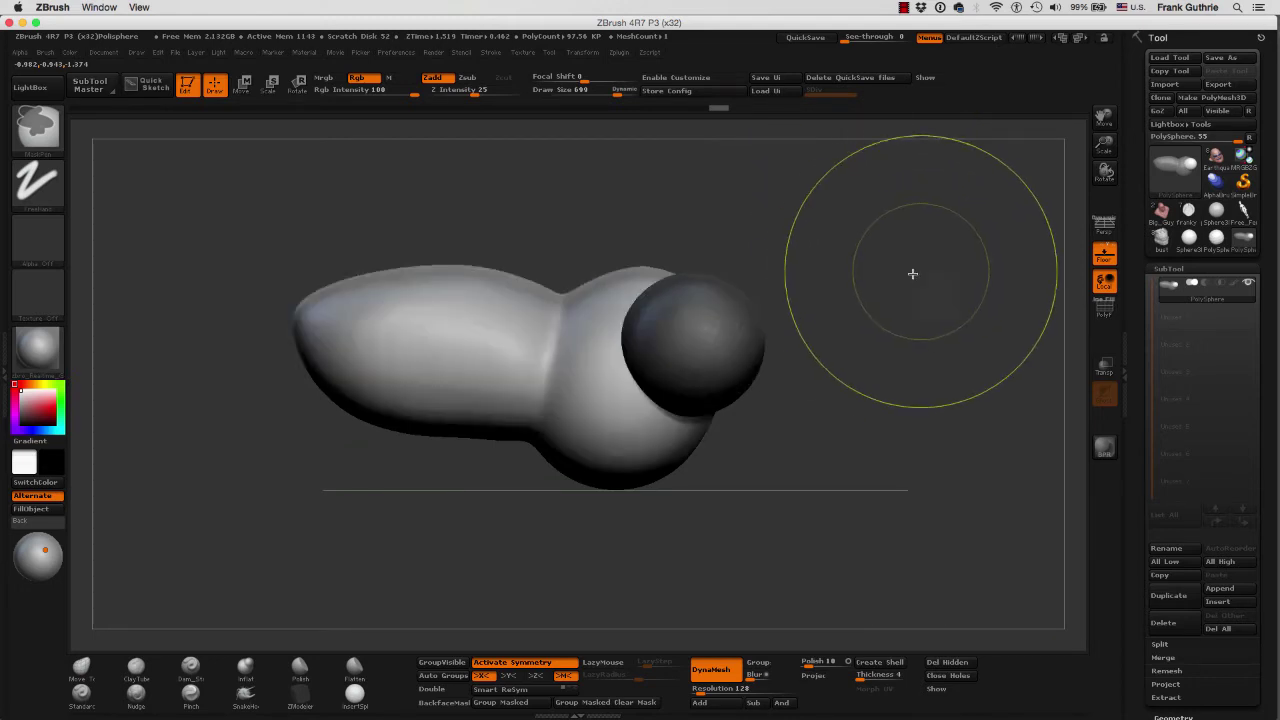
{"action": "left_click", "coordinate": [904, 256], "text": "ctrl"}
{"action": "left_click", "coordinate": [906, 256], "text": "ctrl"}
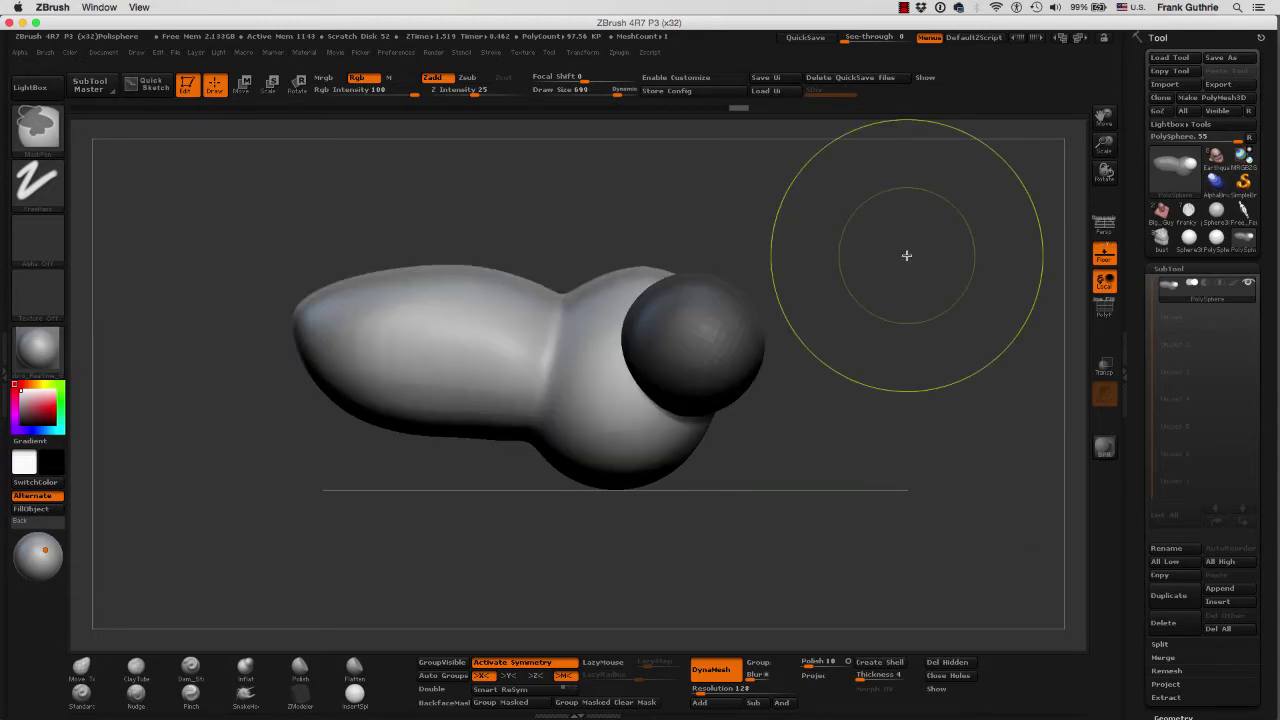
{"action": "left_click", "coordinate": [907, 256], "text": "ctrl"}
{"action": "left_click", "coordinate": [906, 255], "text": "ctrl"}
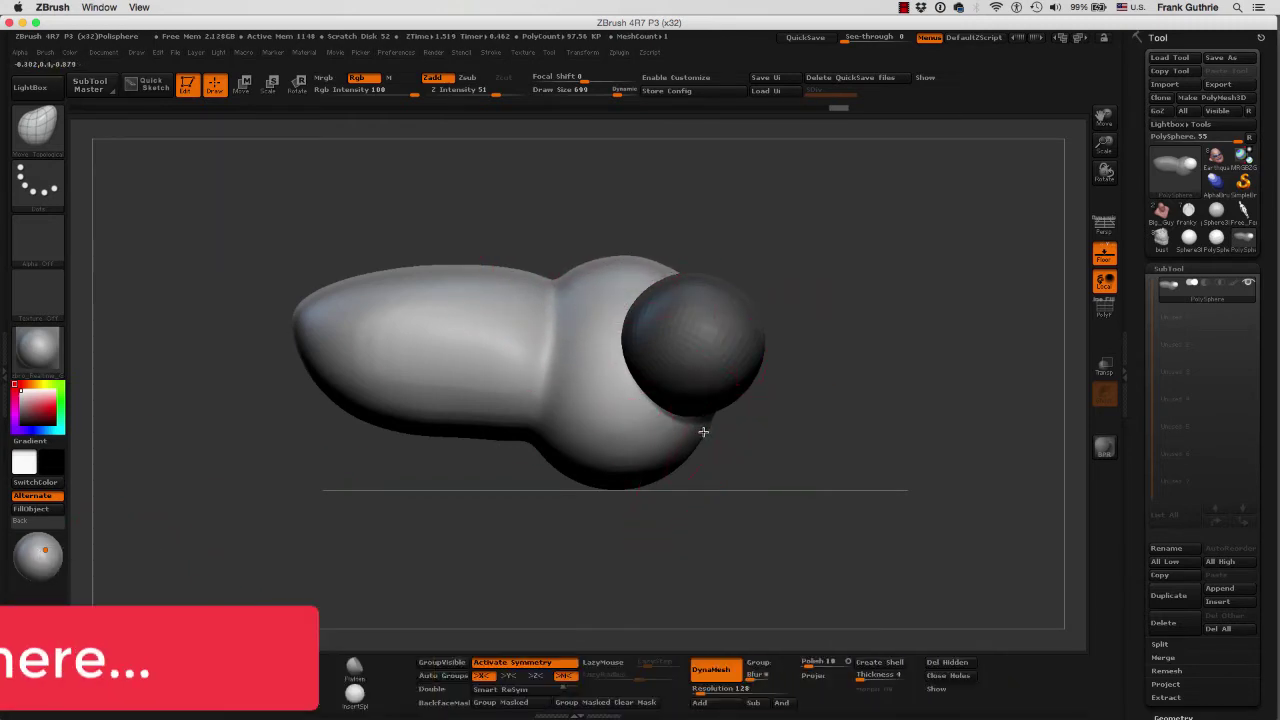
Step: Smooth out the crease along the body's upper edge
{"action": "mouse_move", "coordinate": [906, 238]}
{"action": "left_mouse_down"}
{"action": "mouse_move", "coordinate": [849, 234]}
{"action": "mouse_move", "coordinate": [826, 249]}
{"action": "mouse_move", "coordinate": [880, 383]}
{"action": "mouse_move", "coordinate": [866, 317]}
{"action": "mouse_move", "coordinate": [871, 337]}
{"action": "left_mouse_up"}
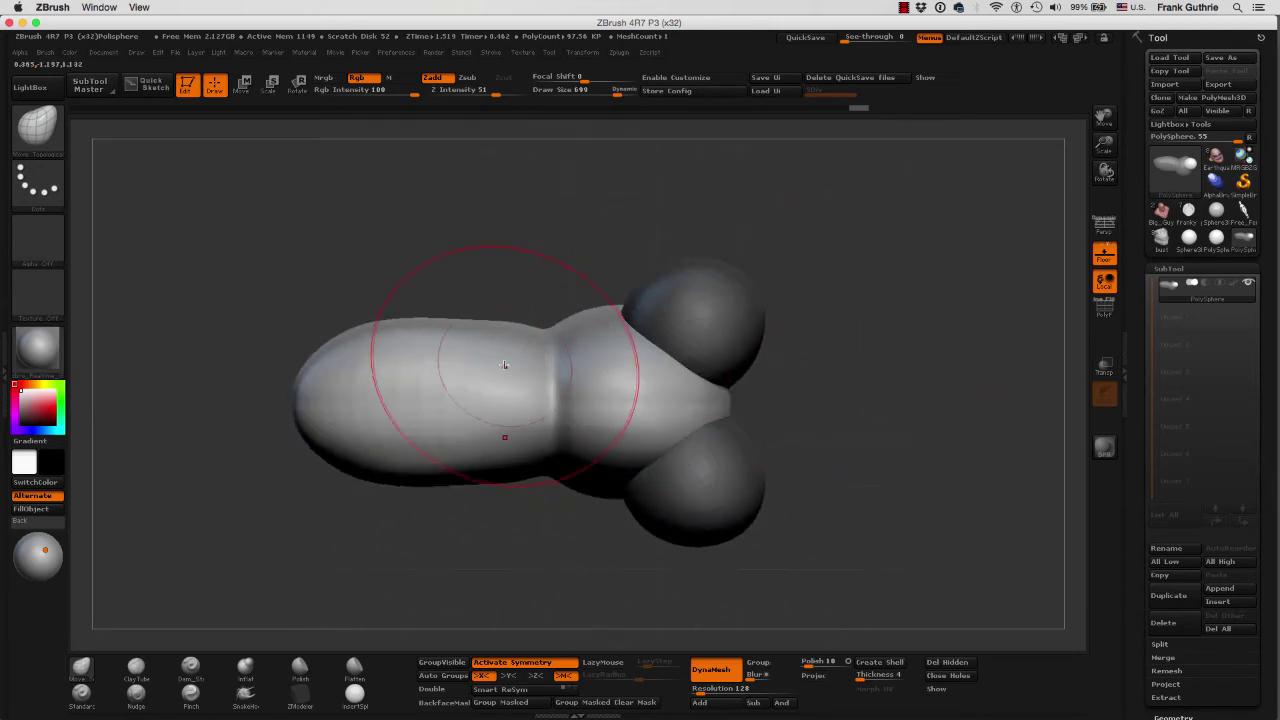
{"action": "mouse_move", "coordinate": [676, 400]}
{"action": "left_mouse_down", "text": "shift"}
{"action": "mouse_move", "coordinate": [509, 337]}
{"action": "mouse_move", "coordinate": [400, 314]}
{"action": "left_mouse_up", "text": "shift"}
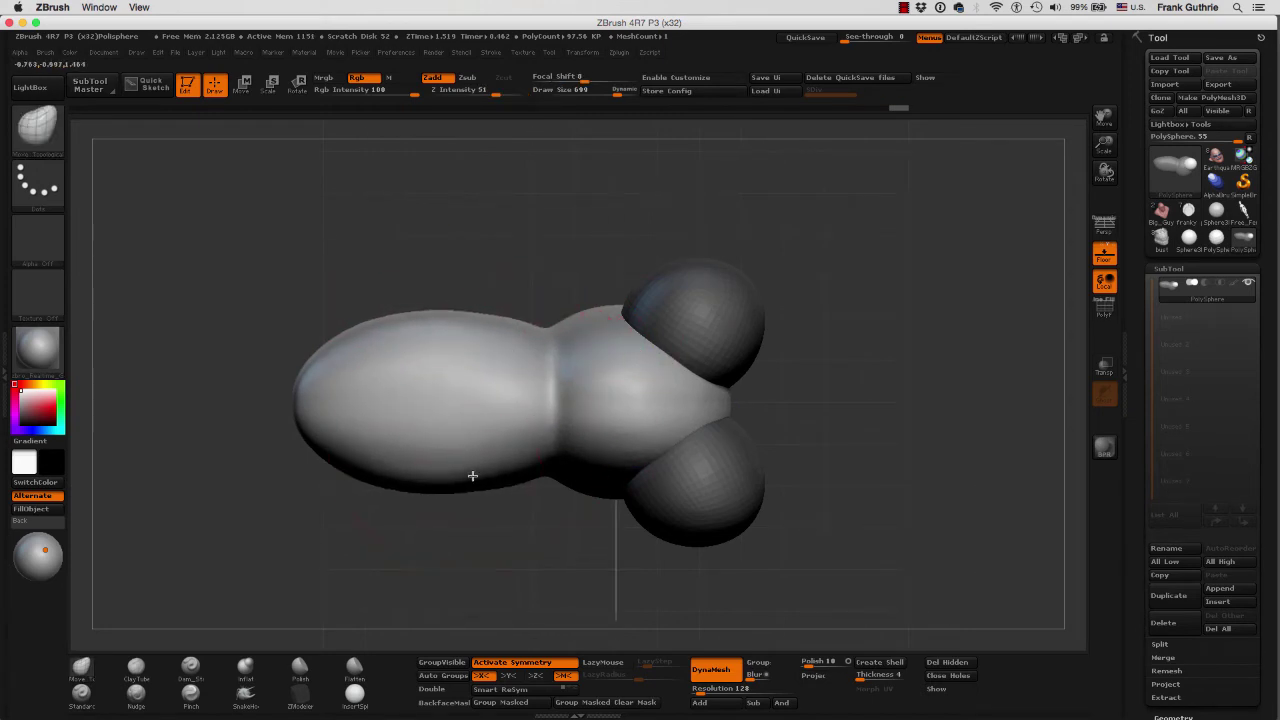
{"action": "left_click_drag", "start_coordinate": [740, 403], "coordinate": [808, 206]}
{"action": "left_click_drag", "start_coordinate": [812, 253], "coordinate": [734, 251]}
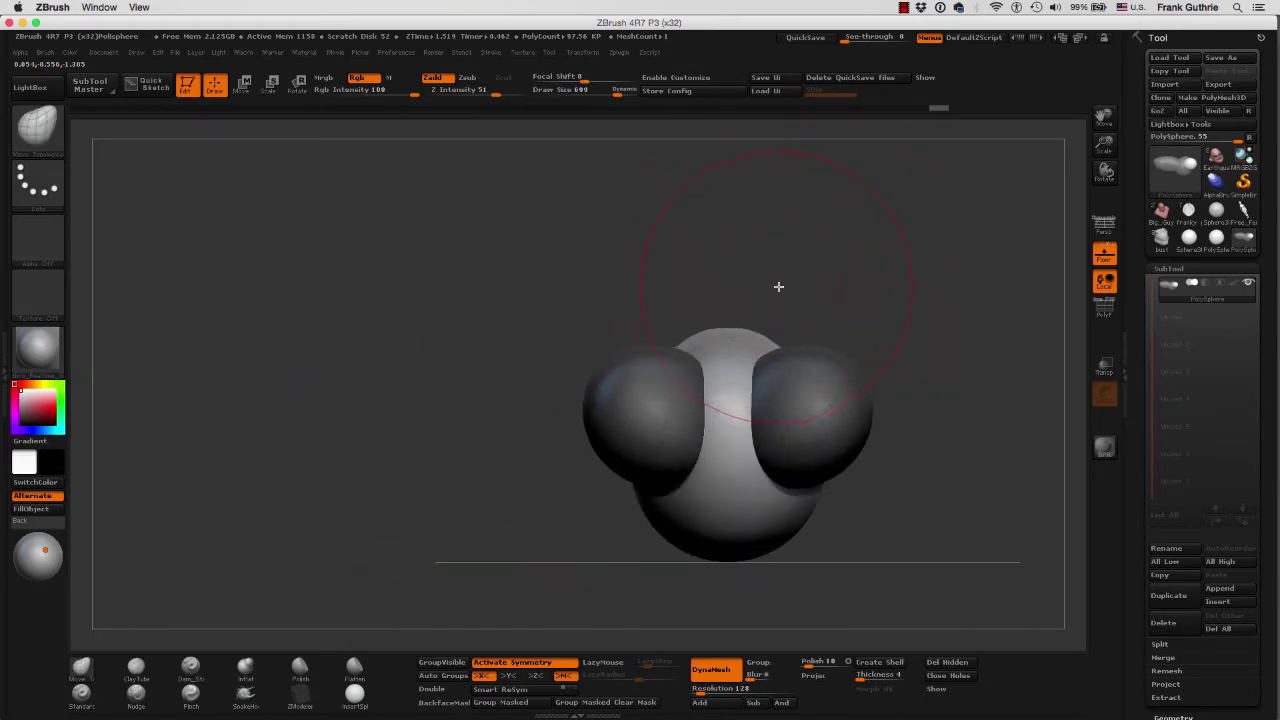
Step: Clear the remaining mask from both front spheres, leaving a 117.181 KP mesh
{"action": "left_click_drag", "start_coordinate": [869, 303], "coordinate": [670, 245], "text": "alt"}
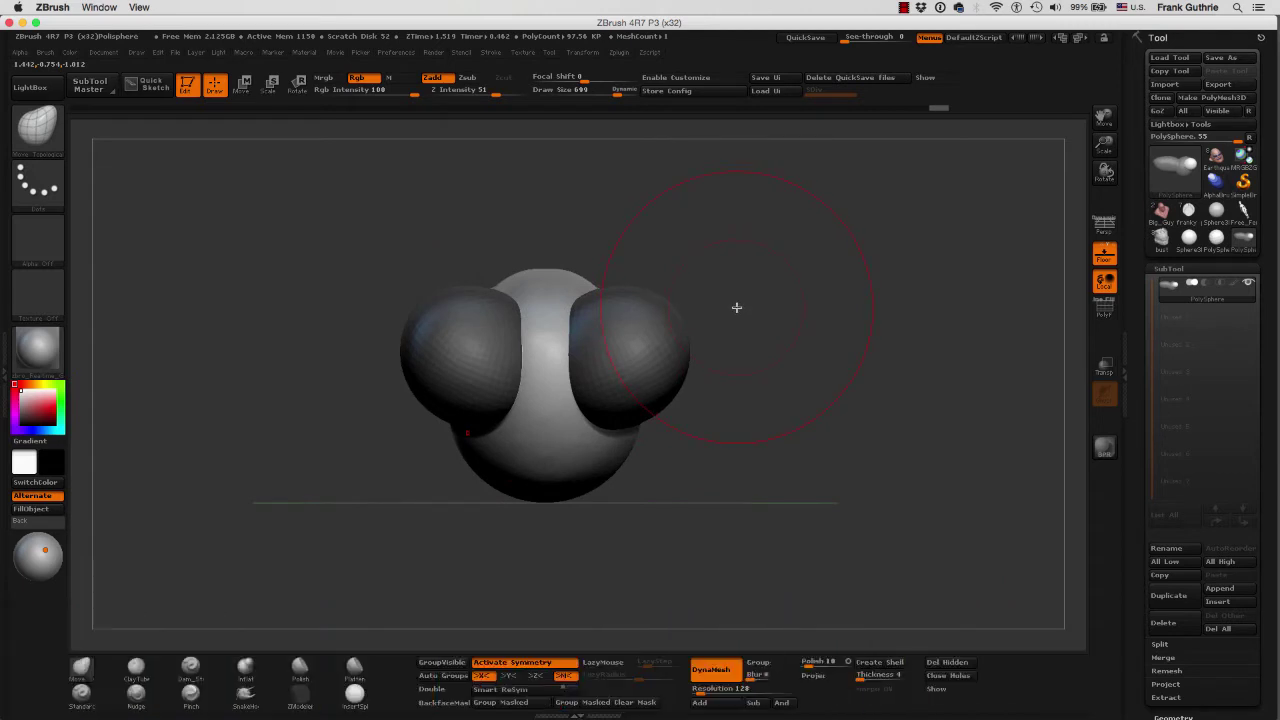
{"action": "left_click_drag", "start_coordinate": [846, 220], "coordinate": [873, 470], "text": "ctrl"}
{"action": "key", "text": "ctrl"}
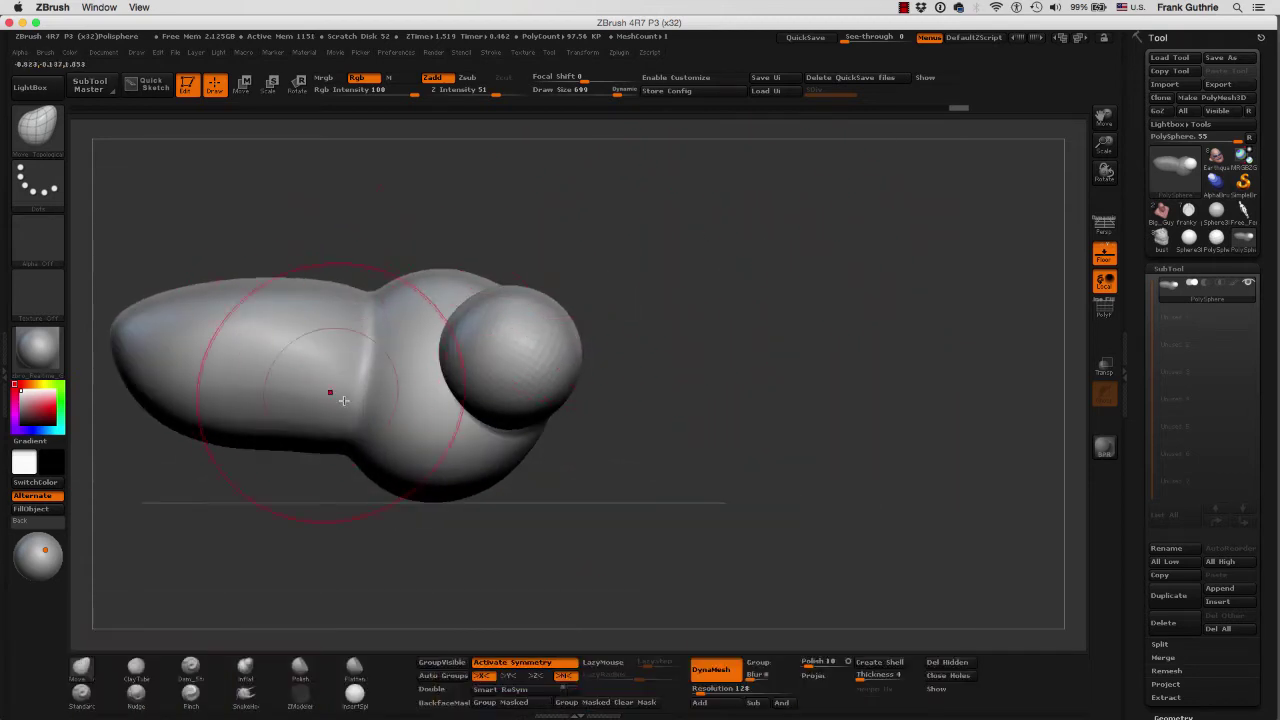
{"action": "left_click_drag", "start_coordinate": [743, 222], "coordinate": [723, 343], "text": "ctrl"}
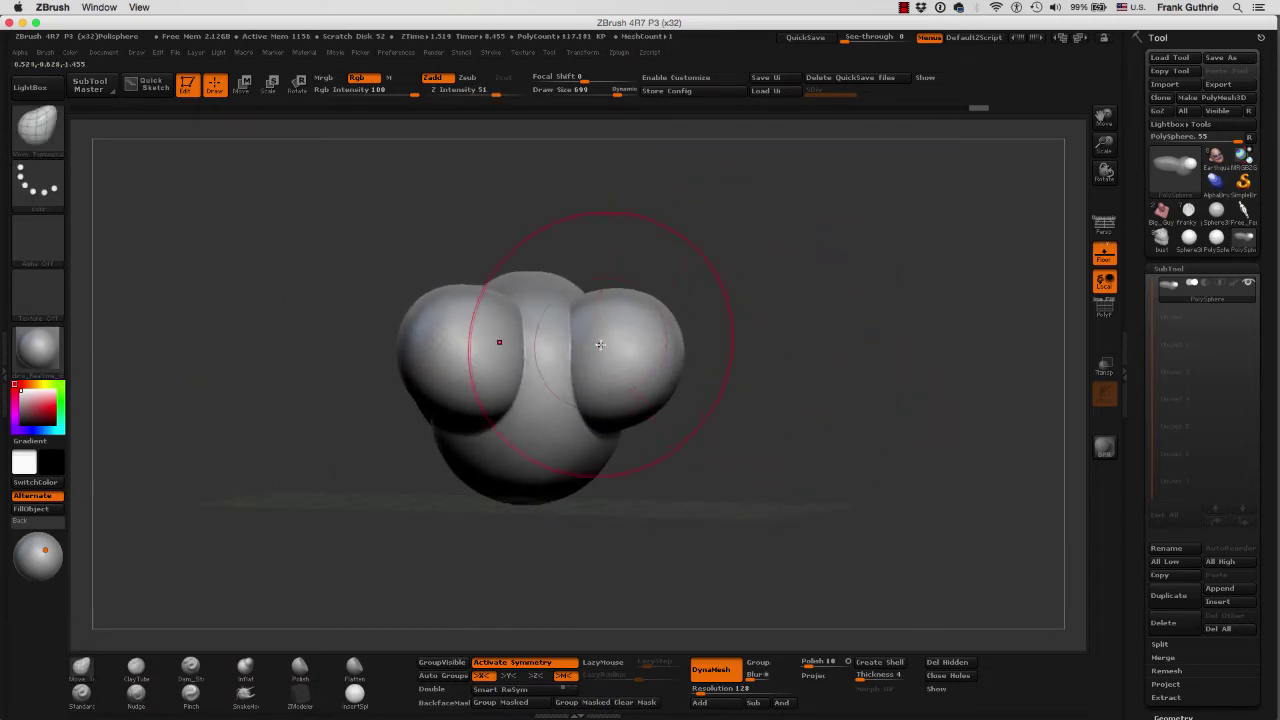
{"action": "left_click_drag", "start_coordinate": [577, 271], "coordinate": [831, 271]}
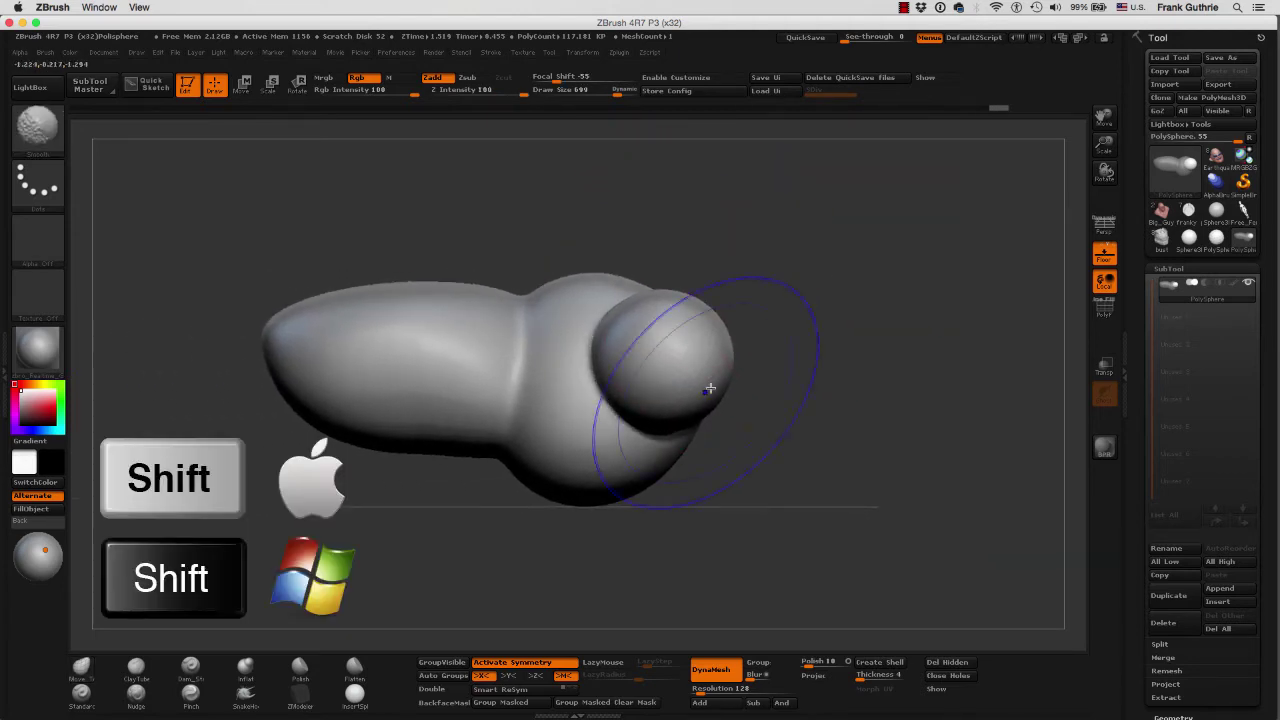
{"action": "left_click_drag", "start_coordinate": [745, 340], "coordinate": [749, 277], "text": "shift"}
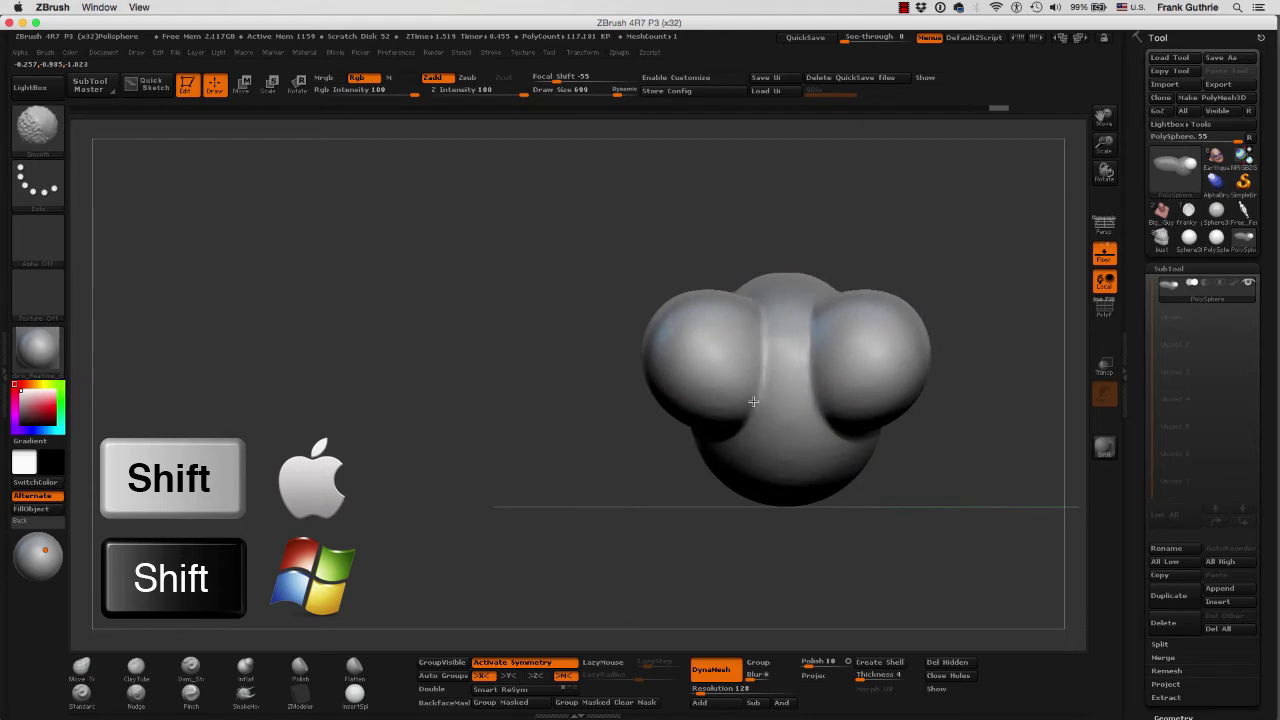
{"action": "mouse_move", "coordinate": [816, 295]}
{"action": "left_mouse_down"}
{"action": "mouse_move", "coordinate": [831, 254]}
{"action": "mouse_move", "coordinate": [889, 386]}
{"action": "mouse_move", "coordinate": [826, 223]}
{"action": "left_mouse_up"}
{"action": "mouse_move", "coordinate": [795, 287]}
{"action": "left_mouse_down"}
{"action": "mouse_move", "coordinate": [943, 286]}
{"action": "mouse_move", "coordinate": [894, 286]}
{"action": "mouse_move", "coordinate": [883, 241]}
{"action": "left_mouse_up"}
{"action": "left_click_drag", "start_coordinate": [762, 216], "coordinate": [503, 329]}
{"action": "key", "text": "f"}
{"action": "mouse_move", "coordinate": [960, 417]}
{"action": "left_mouse_down"}
{"action": "mouse_move", "coordinate": [909, 309]}
{"action": "mouse_move", "coordinate": [926, 320]}
{"action": "mouse_move", "coordinate": [928, 333]}
{"action": "mouse_move", "coordinate": [874, 357]}
{"action": "mouse_move", "coordinate": [886, 351]}
{"action": "left_mouse_up"}
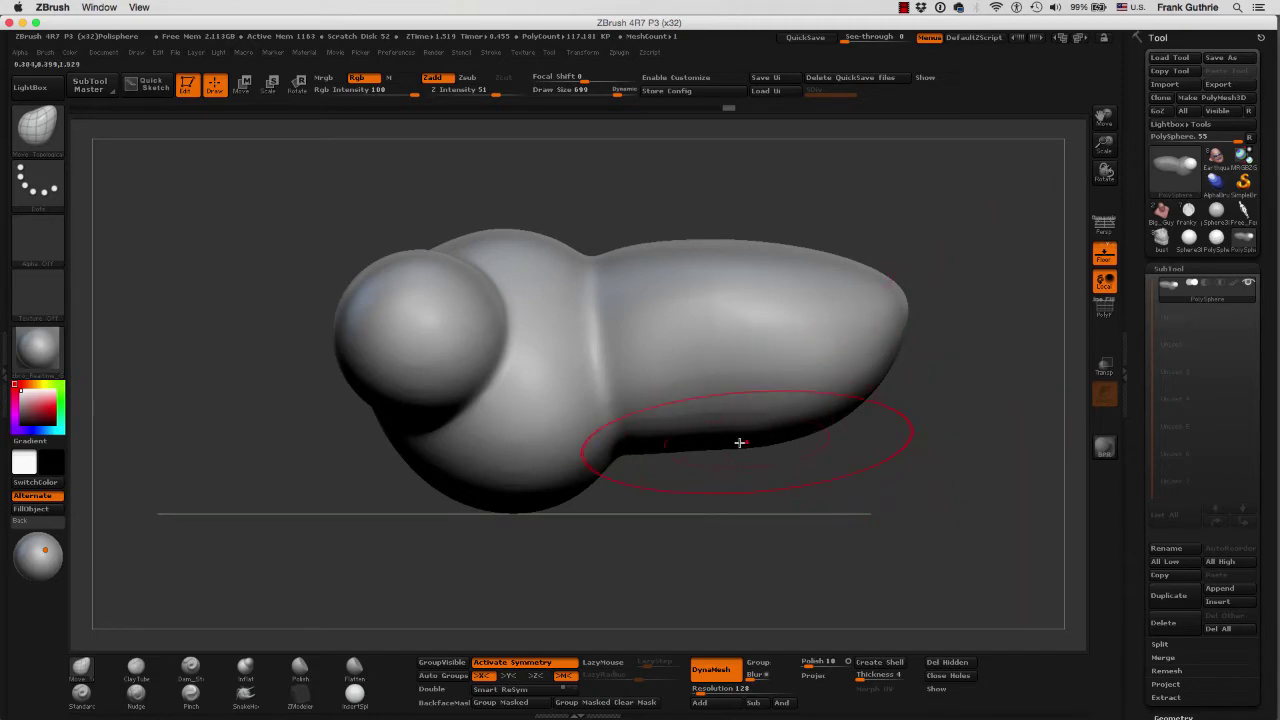
Step: Lower Draw Size to 293 and insert a small leg sphere on the body's underside
{"action": "key", "text": "bracketleft"}
{"action": "key", "text": "bracketleft"}
{"action": "key", "text": "bracketleft"}
{"action": "key", "text": "bracketleft"}
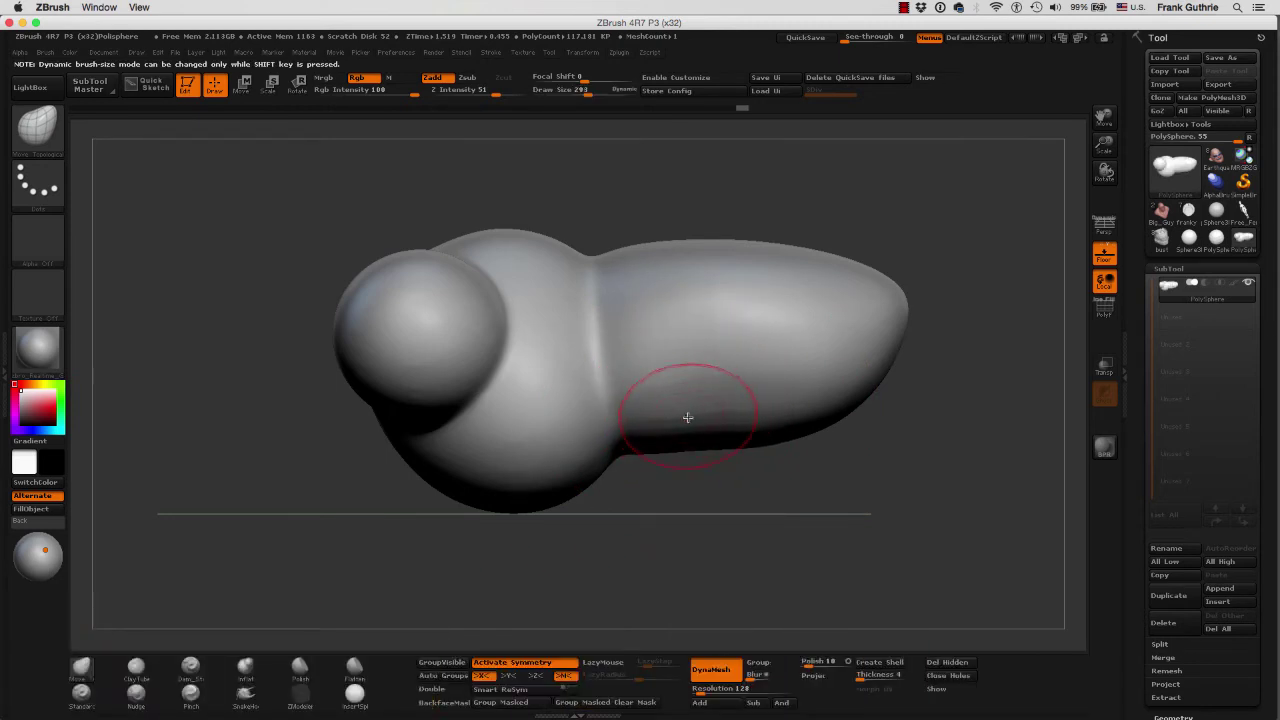
{"action": "left_click", "coordinate": [357, 690]}
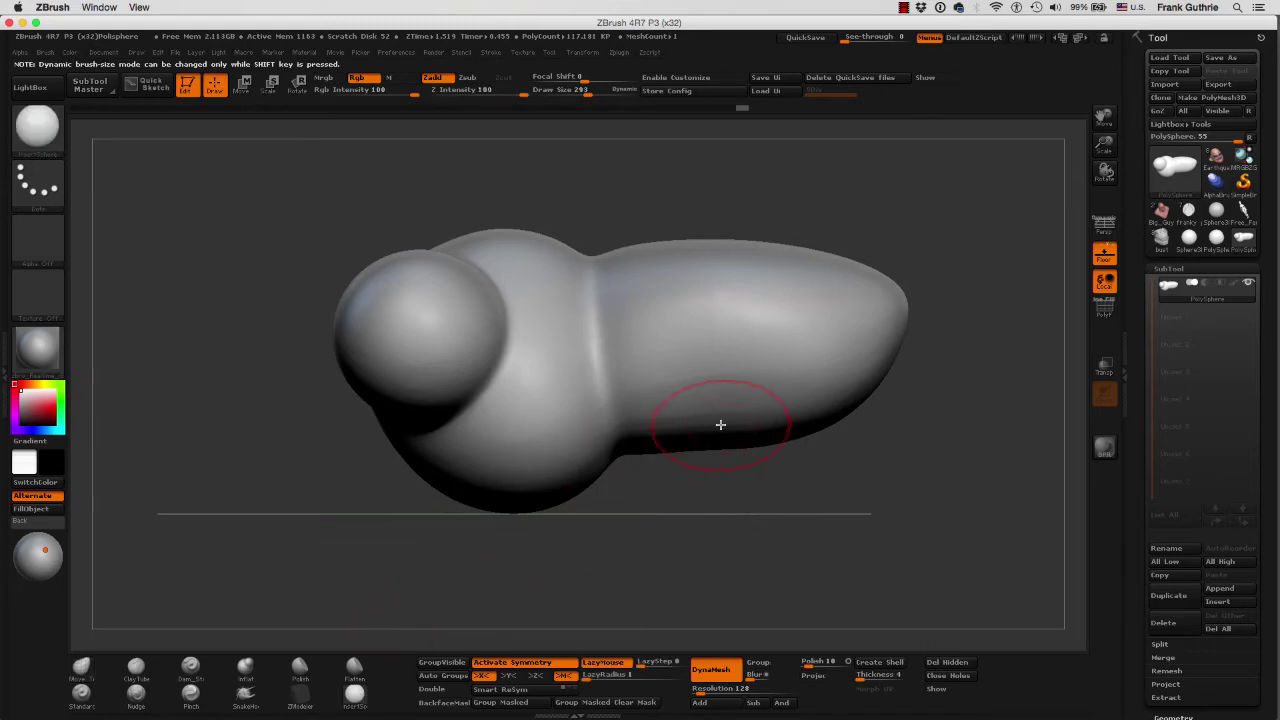
{"action": "left_click_drag", "start_coordinate": [682, 421], "coordinate": [713, 437]}
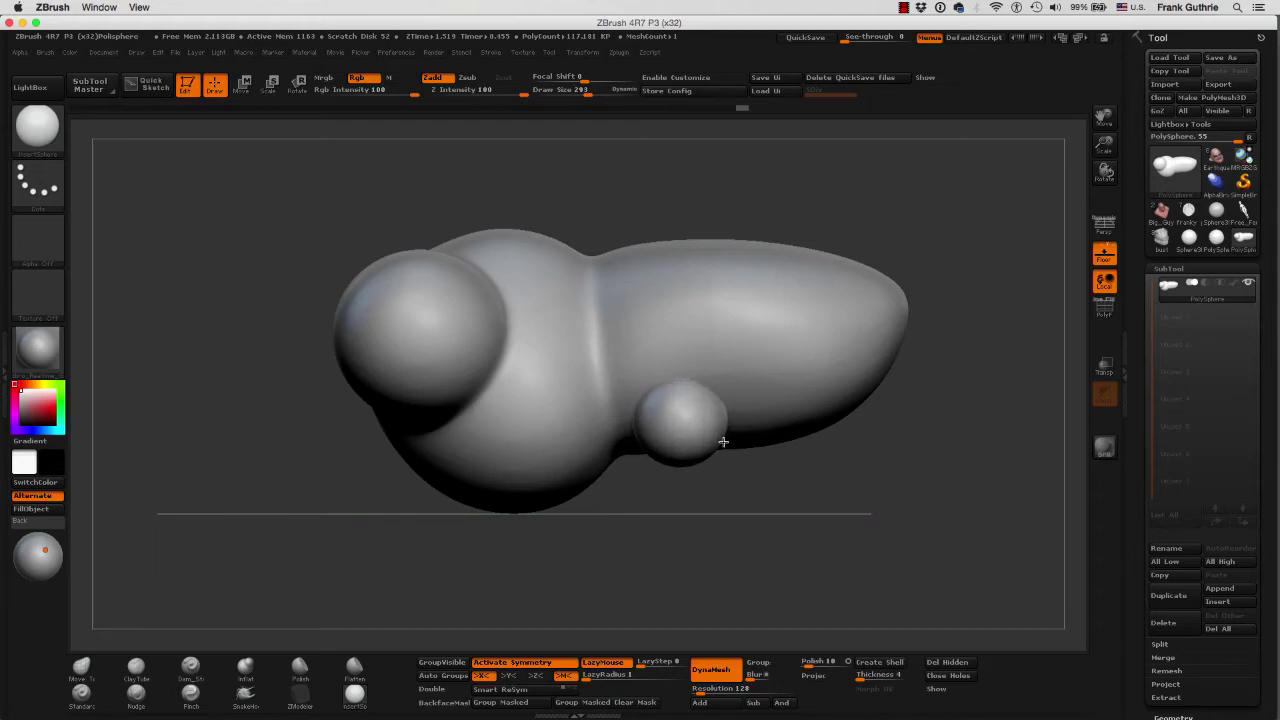
{"action": "left_click_drag", "start_coordinate": [923, 428], "coordinate": [851, 434]}
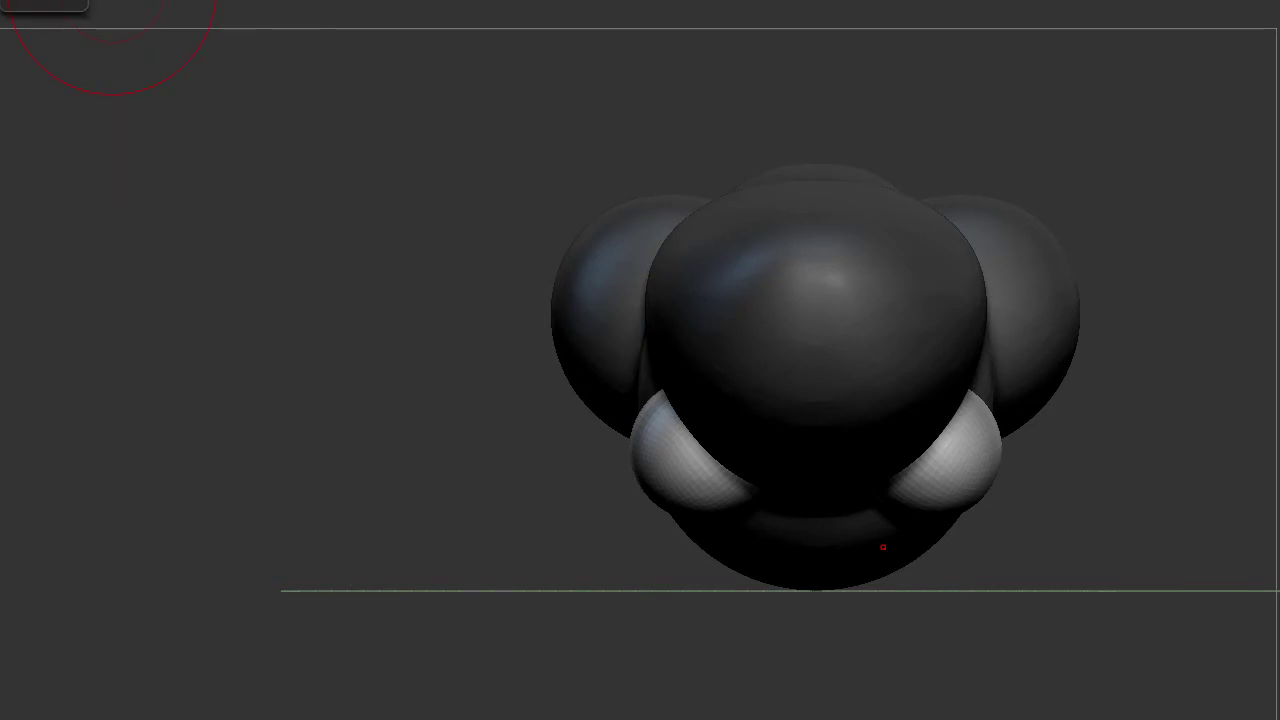
Step: Switch to Move transpose, frame the model, and zoom in on the lower-left leg sphere
{"action": "key", "text": "w"}
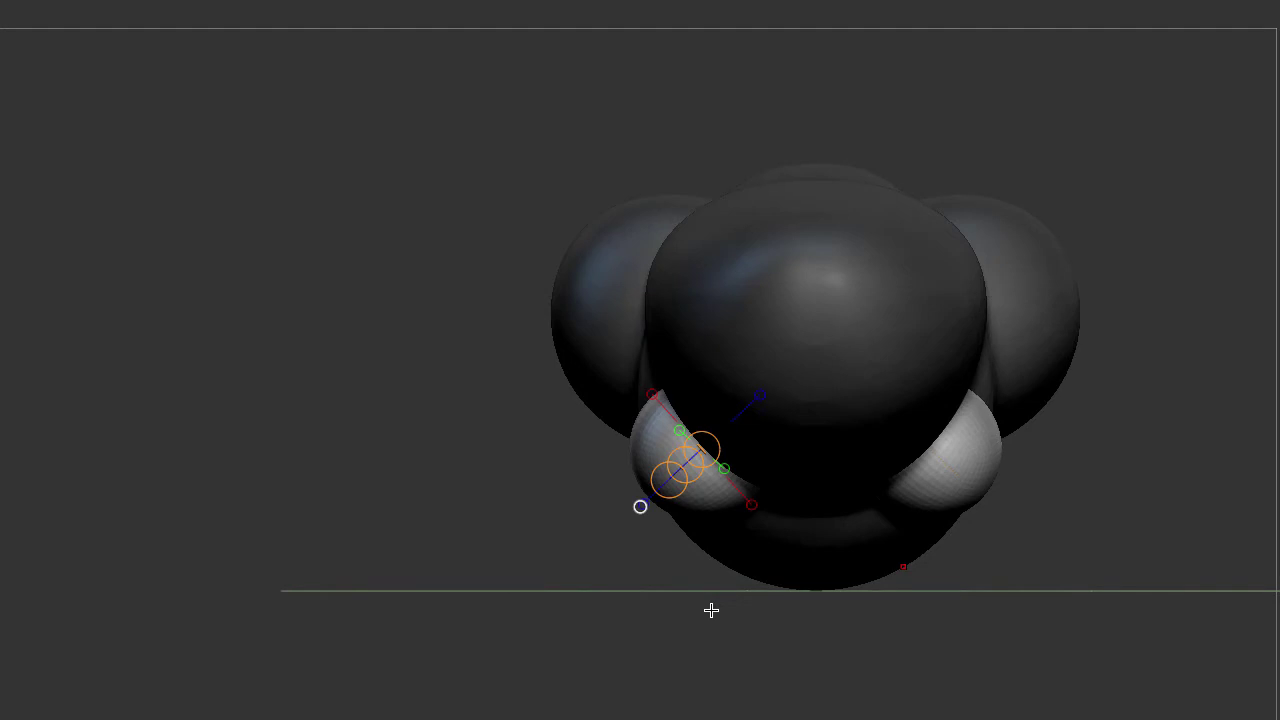
{"action": "key", "text": "f"}
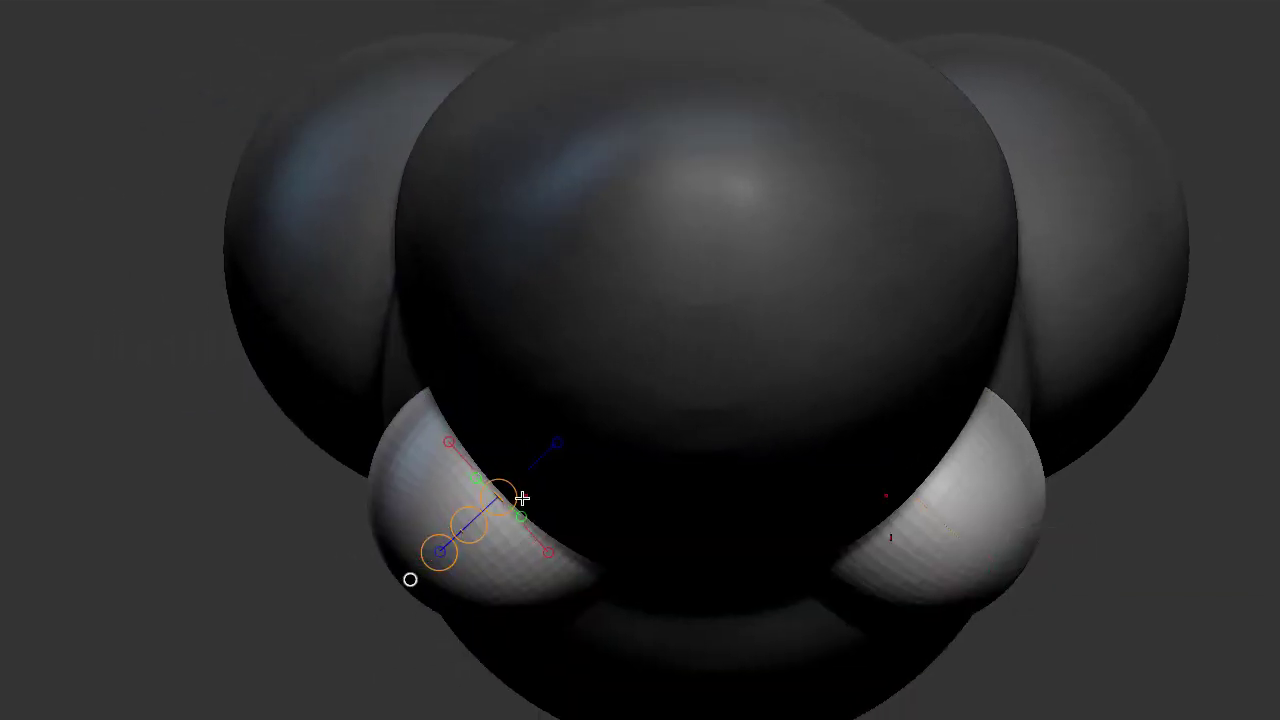
{"action": "left_click_drag", "start_coordinate": [407, 579], "coordinate": [409, 580]}
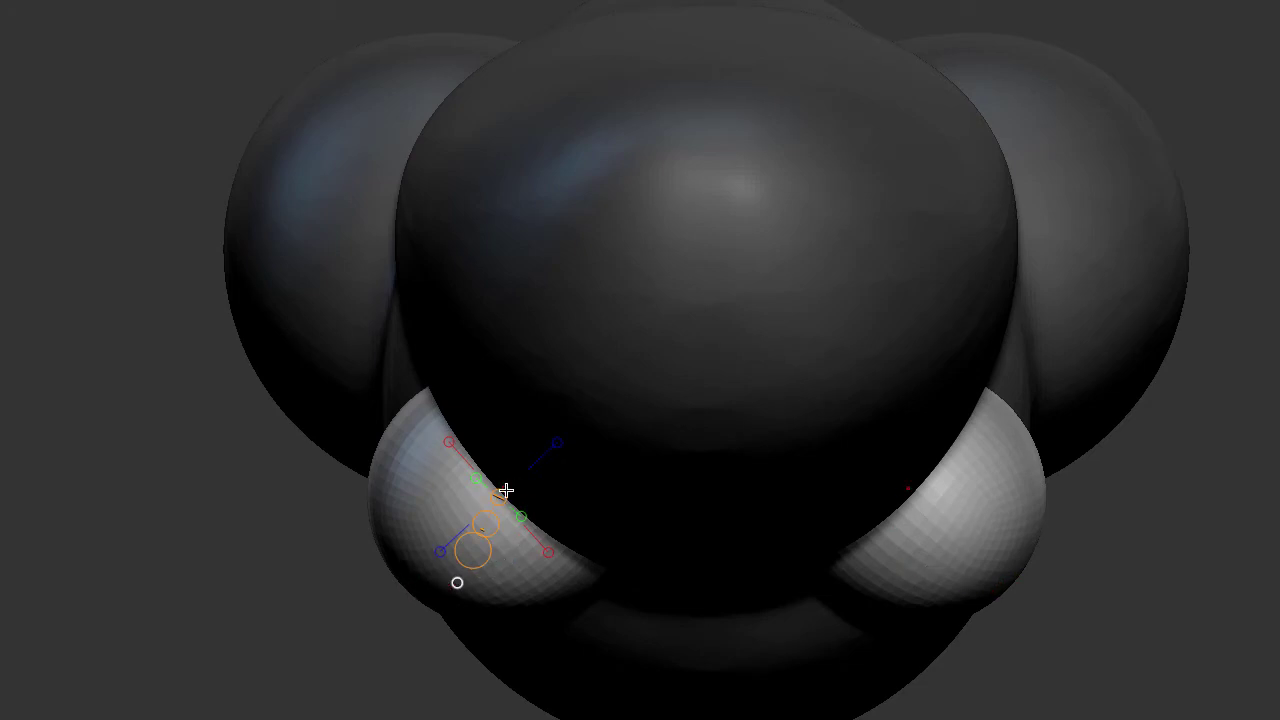
{"action": "left_click_drag", "start_coordinate": [283, 526], "coordinate": [608, 379]}
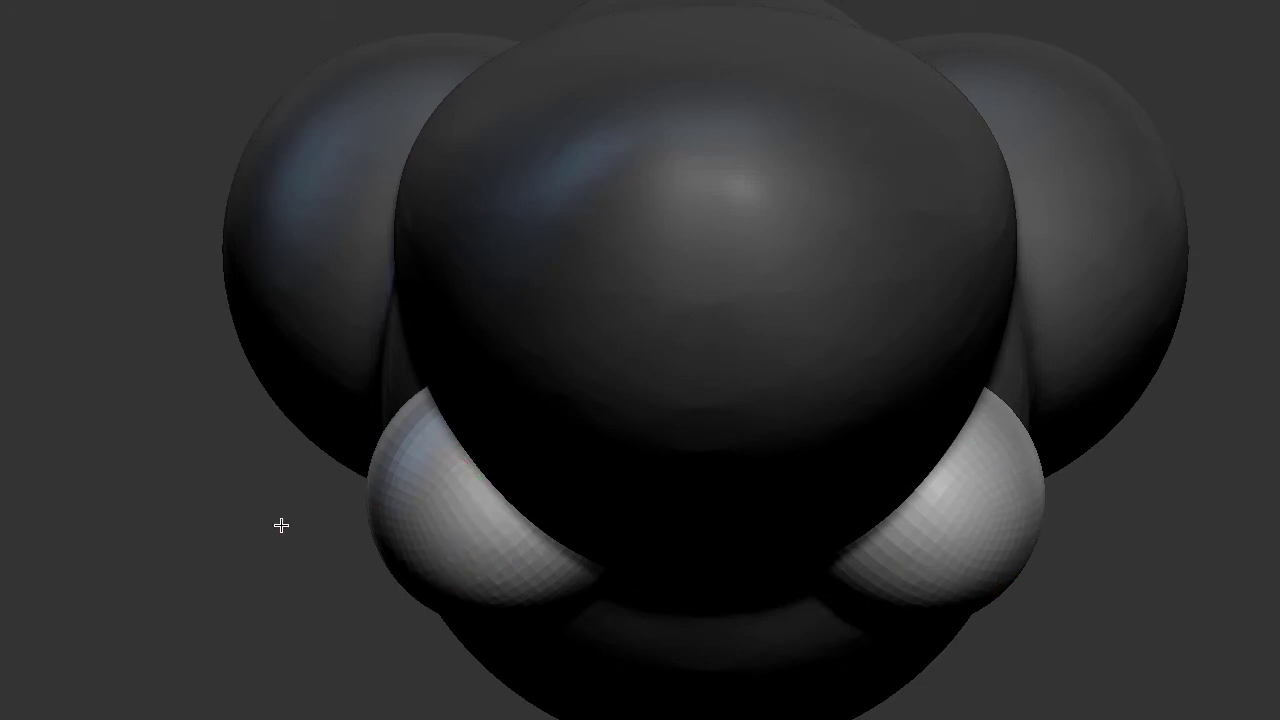
{"action": "left_click", "coordinate": [541, 353]}
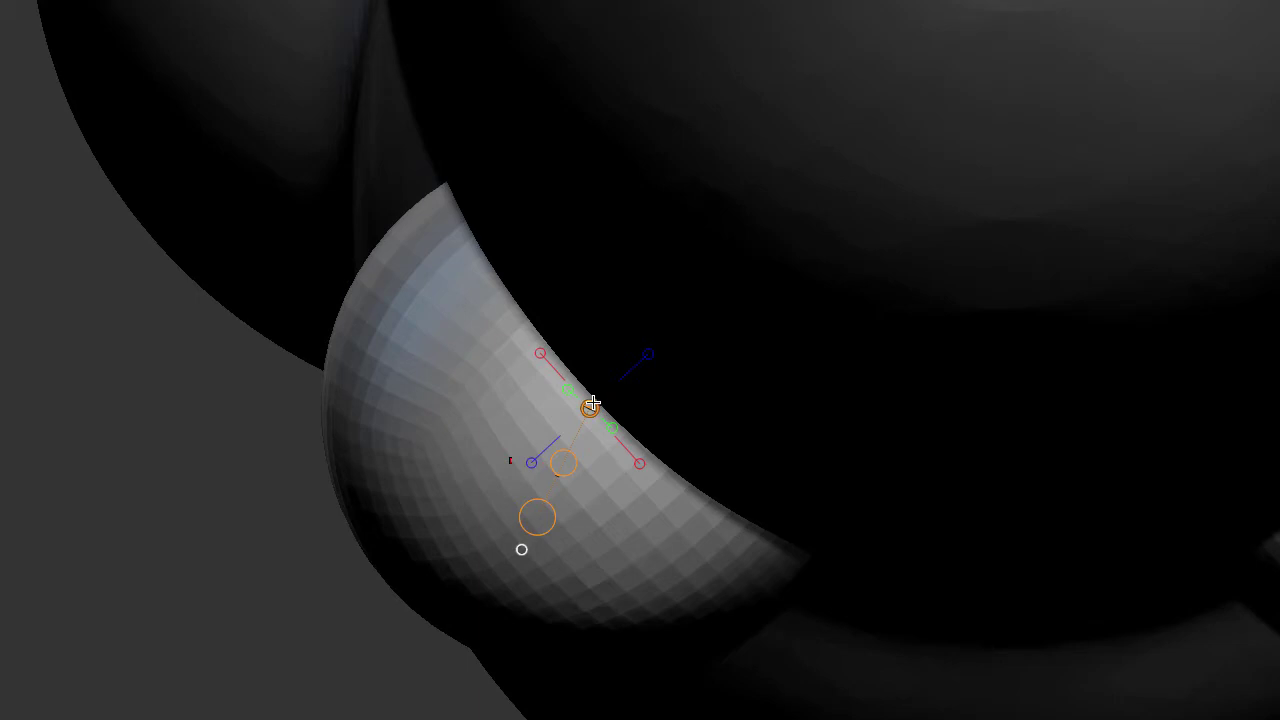
Step: Draw the transpose line across the leg sphere, pointing outward from the body
{"action": "left_click_drag", "start_coordinate": [532, 462], "coordinate": [436, 545]}
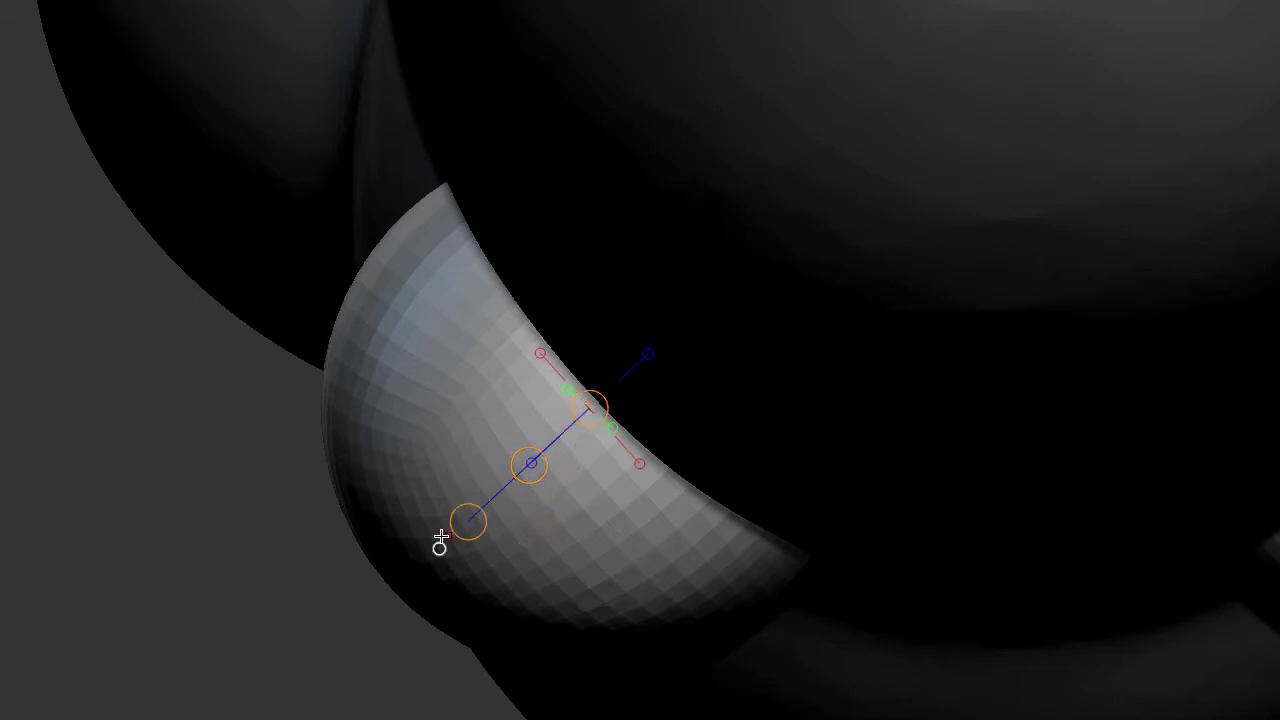
{"action": "left_click_drag", "start_coordinate": [334, 626], "coordinate": [417, 623]}
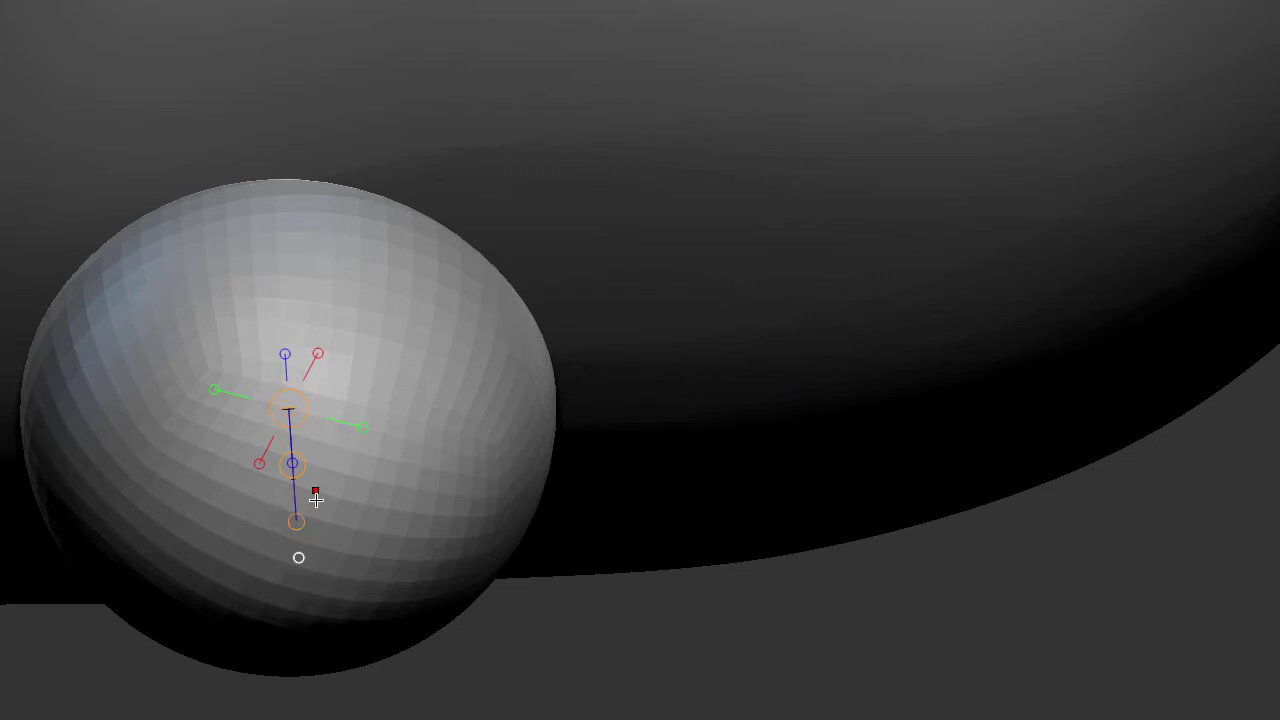
{"action": "mouse_move", "coordinate": [540, 629]}
{"action": "left_mouse_down"}
{"action": "mouse_move", "coordinate": [622, 648]}
{"action": "mouse_move", "coordinate": [436, 566]}
{"action": "mouse_move", "coordinate": [551, 514]}
{"action": "left_mouse_up"}
{"action": "mouse_move", "coordinate": [468, 520]}
{"action": "left_mouse_down"}
{"action": "mouse_move", "coordinate": [590, 406]}
{"action": "mouse_move", "coordinate": [580, 300]}
{"action": "left_mouse_up"}
{"action": "left_click_drag", "start_coordinate": [640, 463], "coordinate": [693, 523]}
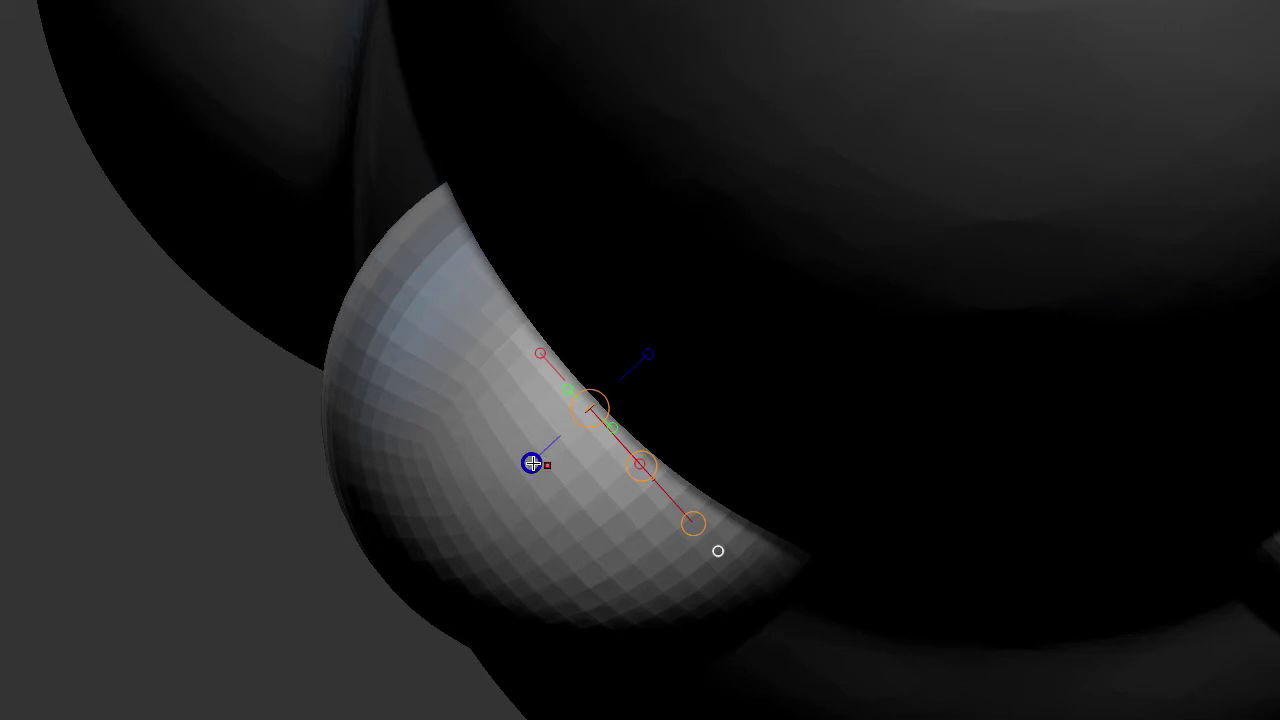
{"action": "key", "text": "ctrl+z"}
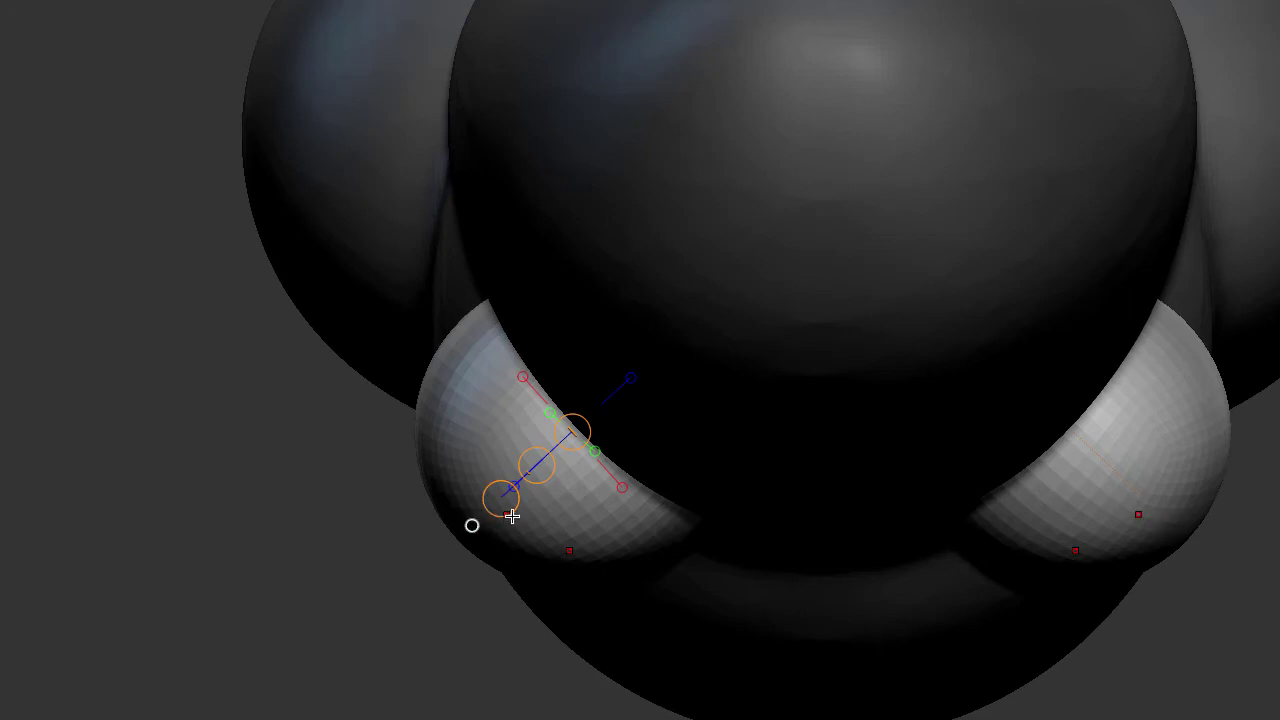
Step: Extend the transpose line, scale both leg spheres larger, then rotate them into elongated legs
{"action": "mouse_move", "coordinate": [512, 511]}
{"action": "left_mouse_down"}
{"action": "mouse_move", "coordinate": [399, 618]}
{"action": "mouse_move", "coordinate": [360, 600]}
{"action": "mouse_move", "coordinate": [394, 668]}
{"action": "mouse_move", "coordinate": [374, 646]}
{"action": "mouse_move", "coordinate": [401, 619]}
{"action": "mouse_move", "coordinate": [356, 633]}
{"action": "left_mouse_up"}
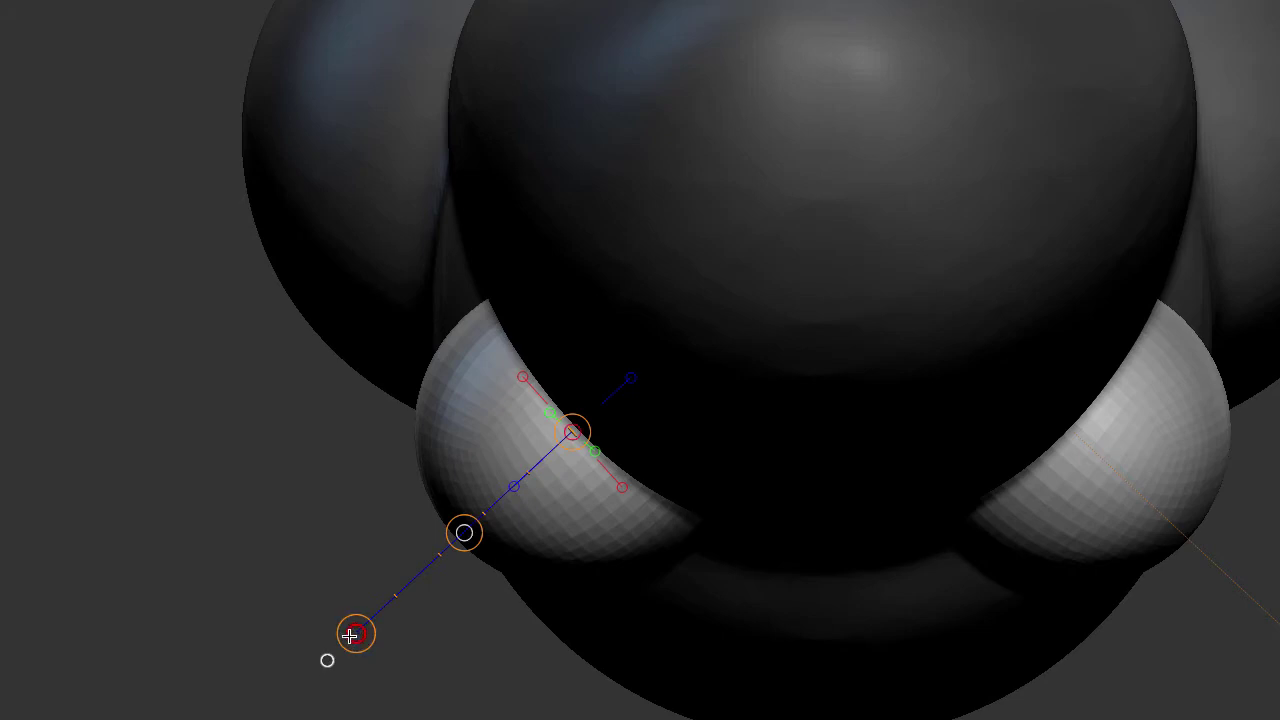
{"action": "left_click_drag", "start_coordinate": [356, 632], "coordinate": [259, 710]}
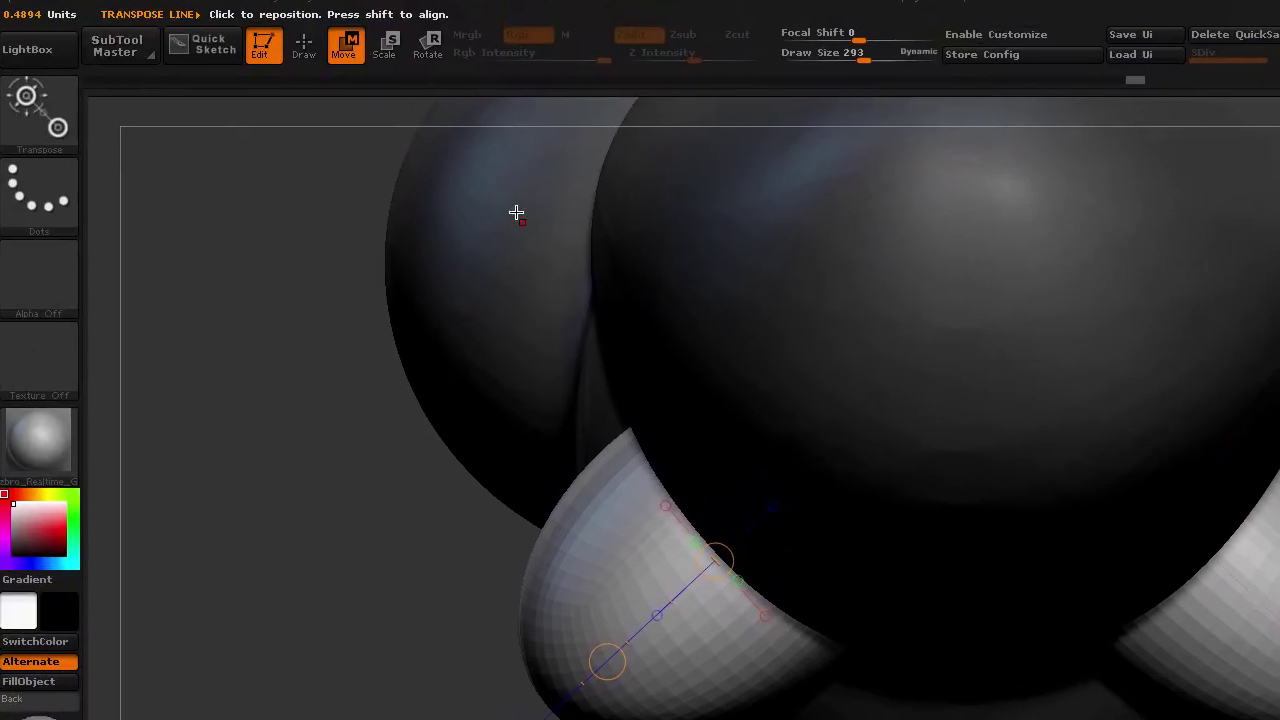
{"action": "left_click", "coordinate": [450, 62]}
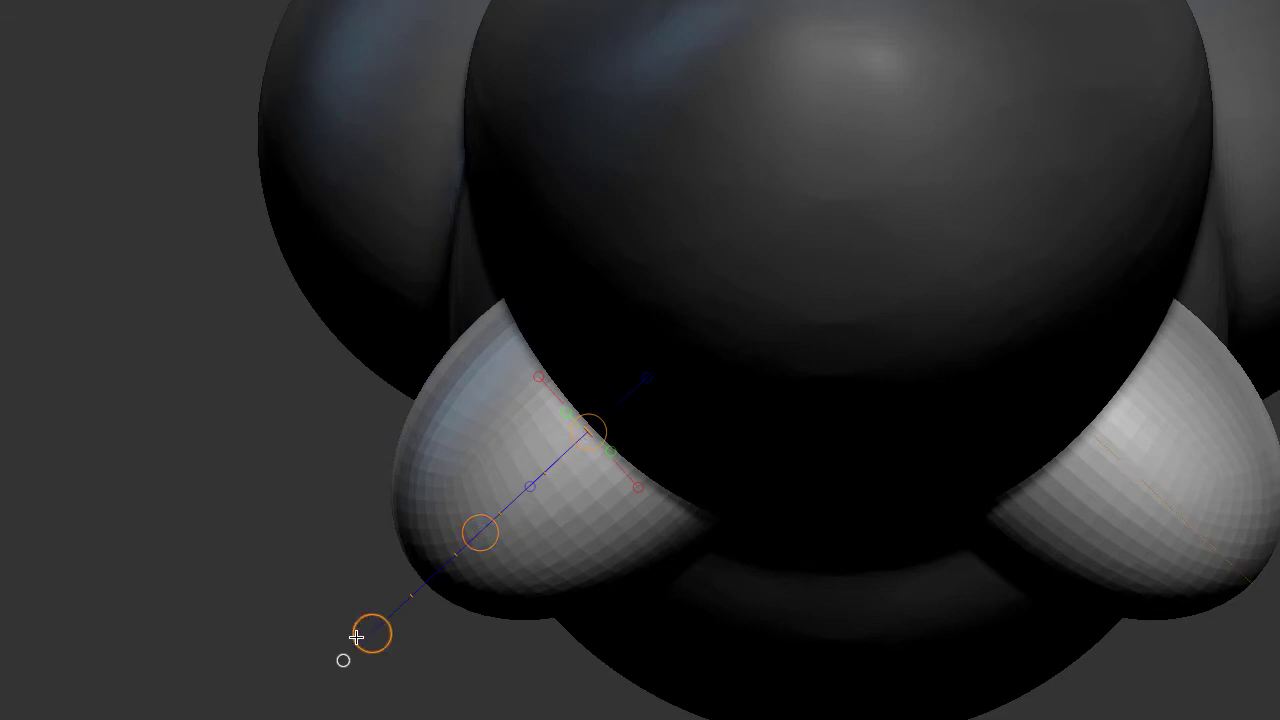
{"action": "left_click_drag", "start_coordinate": [371, 634], "coordinate": [290, 517]}
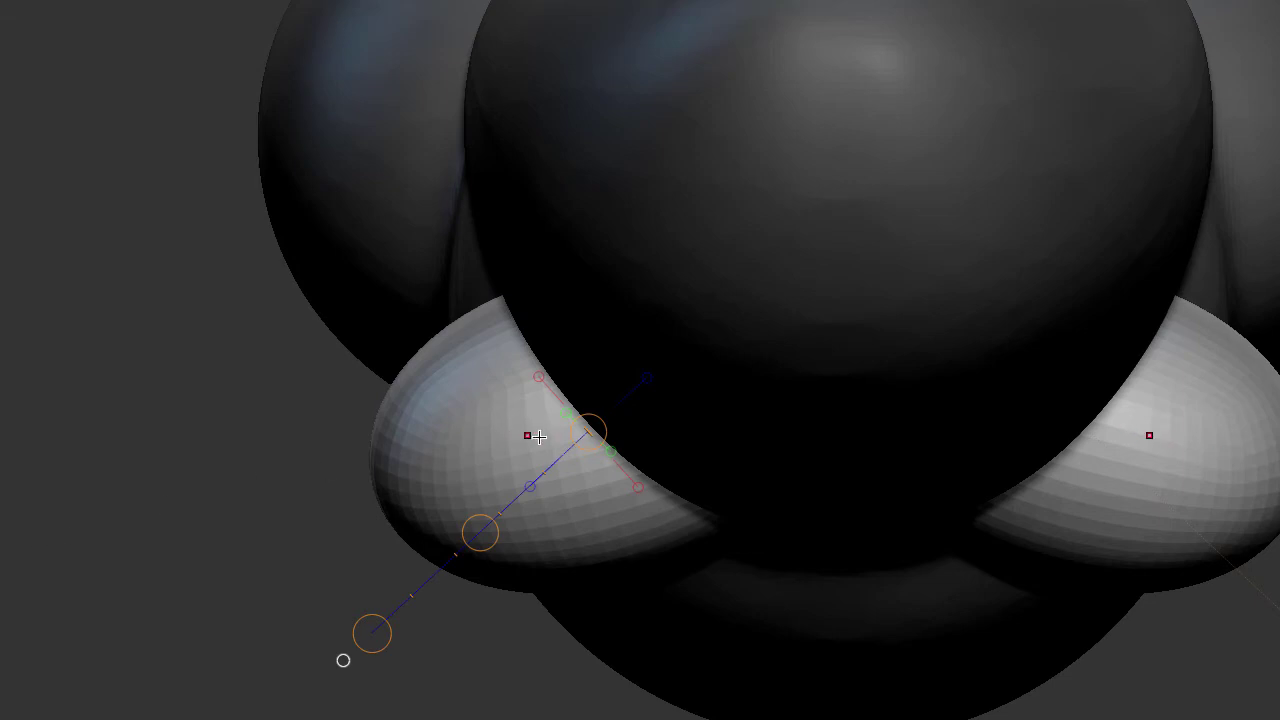
Step: Redraw the transpose line from the leg's centre and move its start onto the leg's bottom
{"action": "left_click_drag", "start_coordinate": [543, 429], "coordinate": [118, 531]}
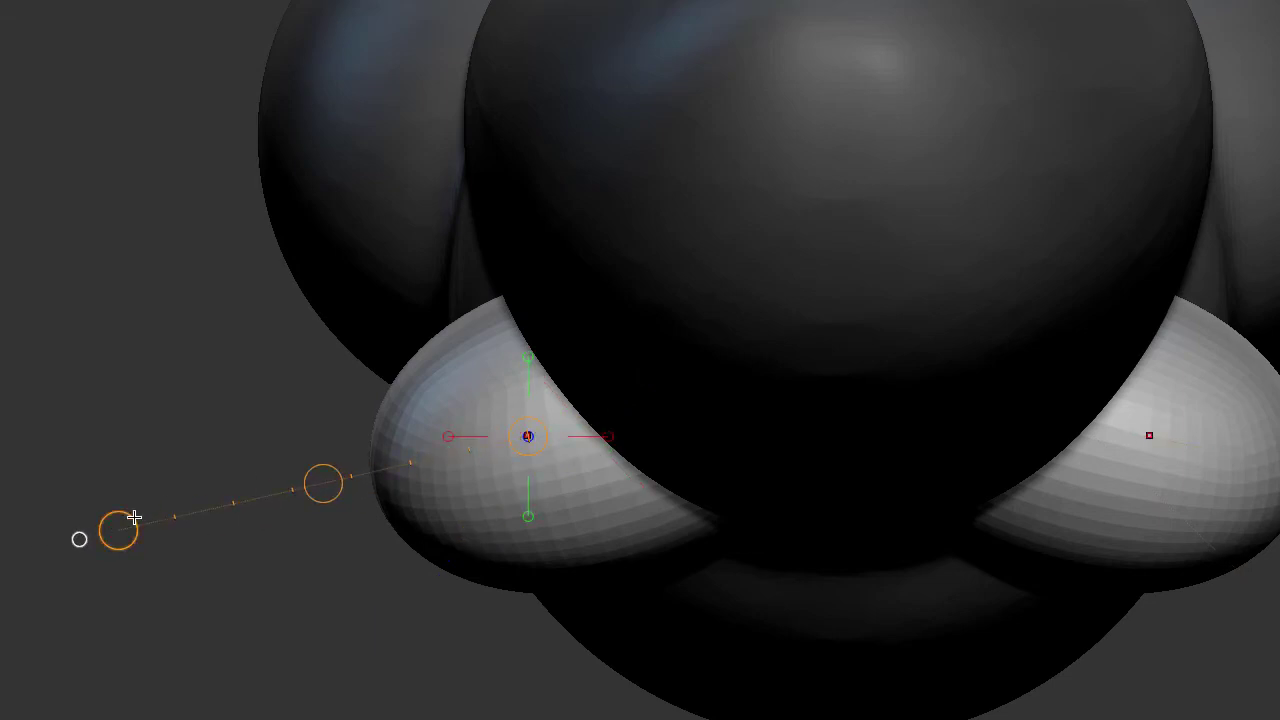
{"action": "left_click_drag", "start_coordinate": [585, 469], "coordinate": [151, 591]}
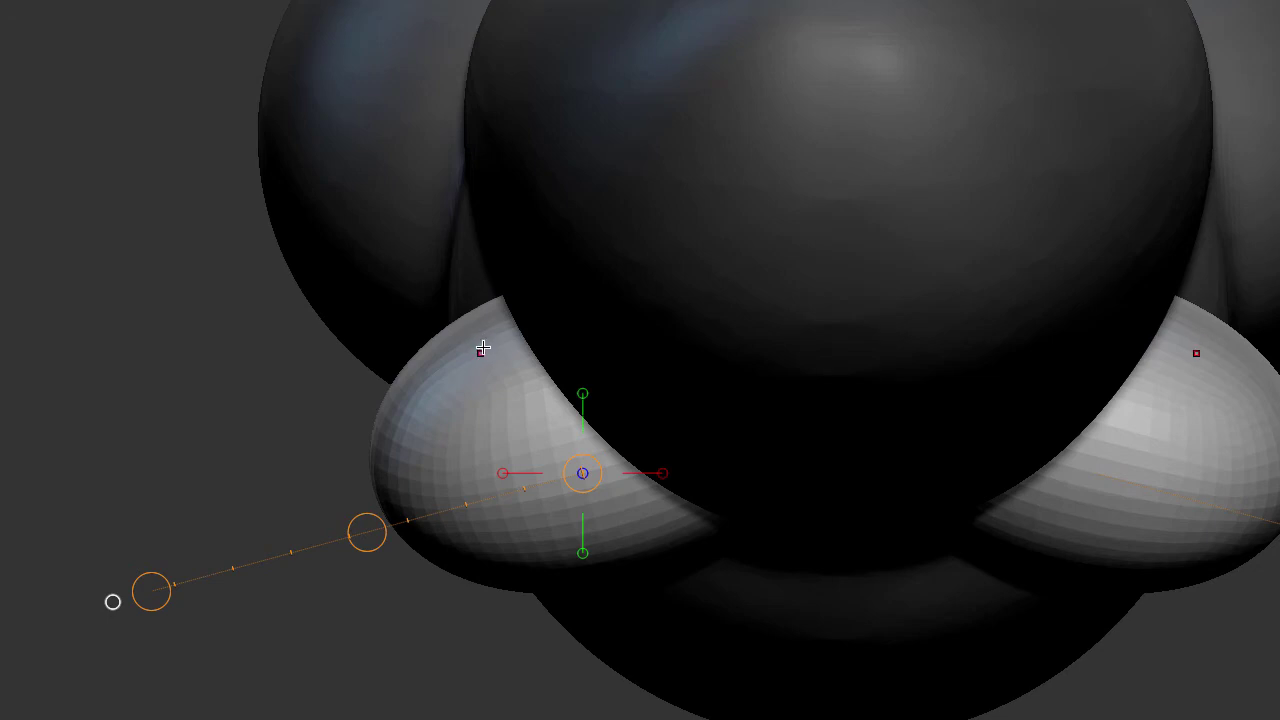
{"action": "mouse_move", "coordinate": [485, 353]}
{"action": "left_mouse_down"}
{"action": "mouse_move", "coordinate": [126, 463]}
{"action": "mouse_move", "coordinate": [169, 546]}
{"action": "mouse_move", "coordinate": [109, 454]}
{"action": "mouse_move", "coordinate": [117, 486]}
{"action": "mouse_move", "coordinate": [124, 466]}
{"action": "left_mouse_up"}
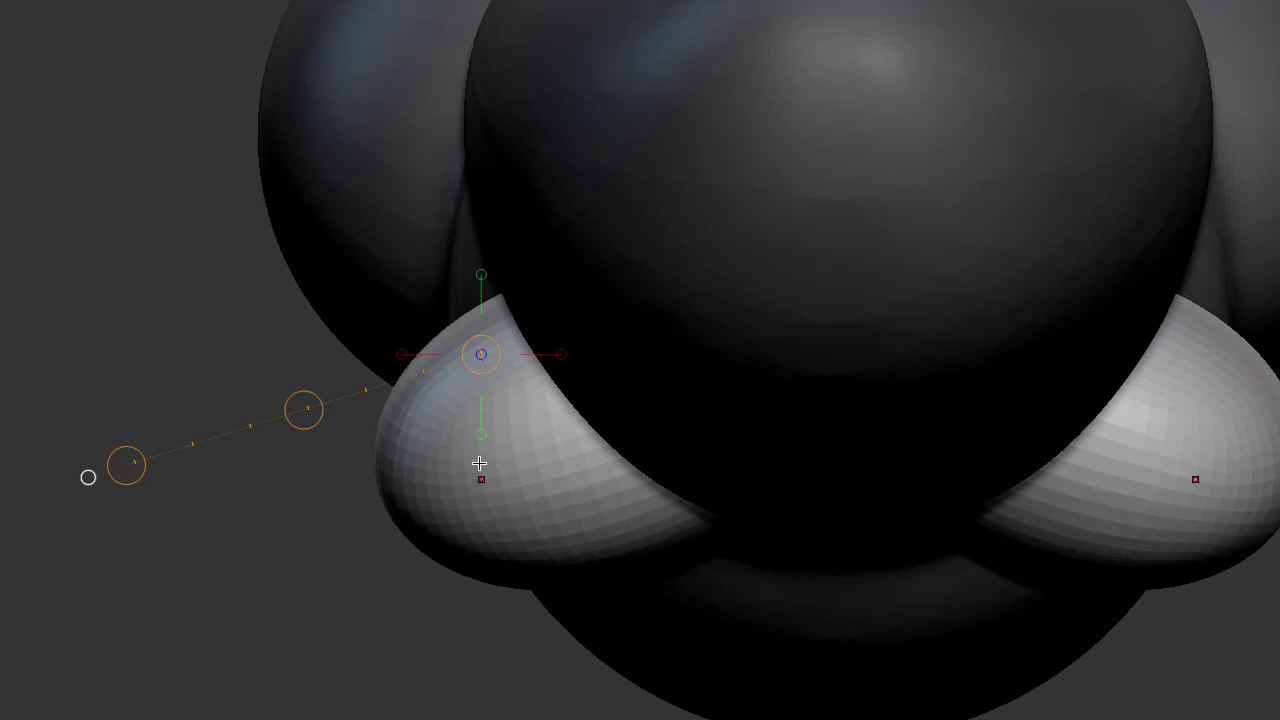
{"action": "left_click_drag", "start_coordinate": [134, 477], "coordinate": [659, 617]}
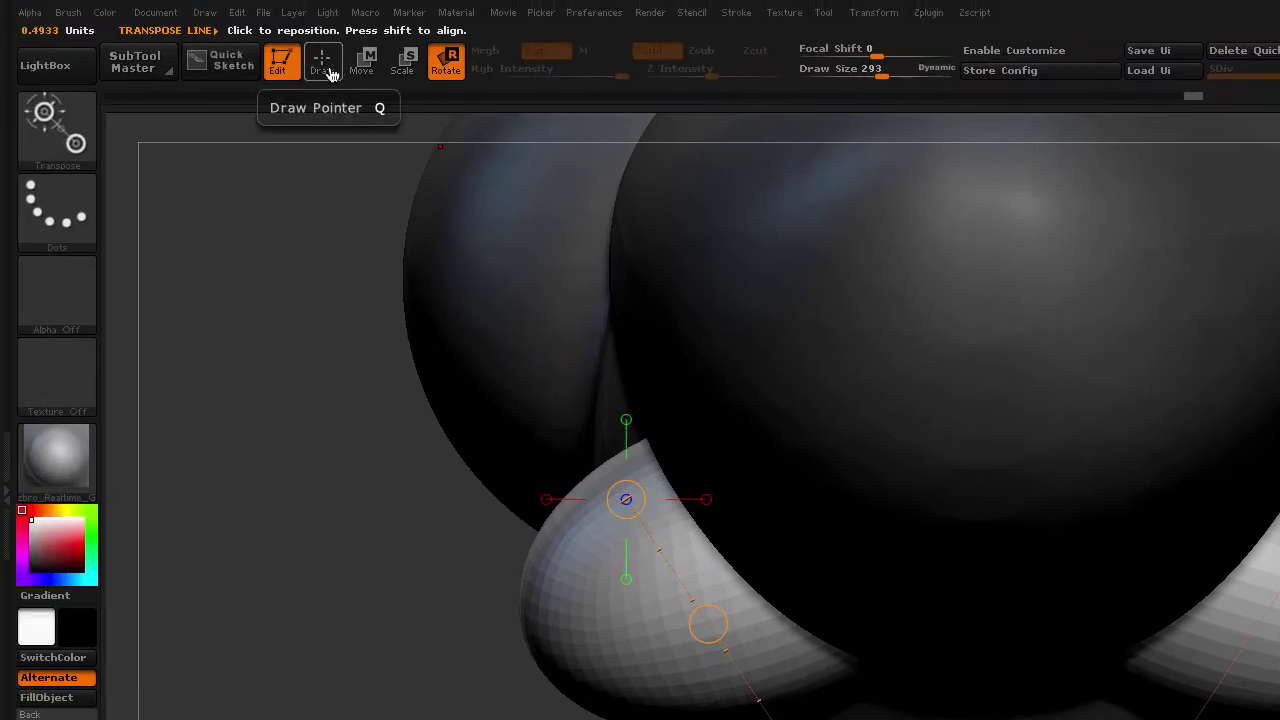
Step: Move both leg lobes downward with Transpose Move, then turn the view onto the leg
{"action": "left_click", "coordinate": [362, 63]}
{"action": "left_click_drag", "start_coordinate": [647, 605], "coordinate": [620, 520]}
{"action": "left_click_drag", "start_coordinate": [371, 628], "coordinate": [253, 607]}
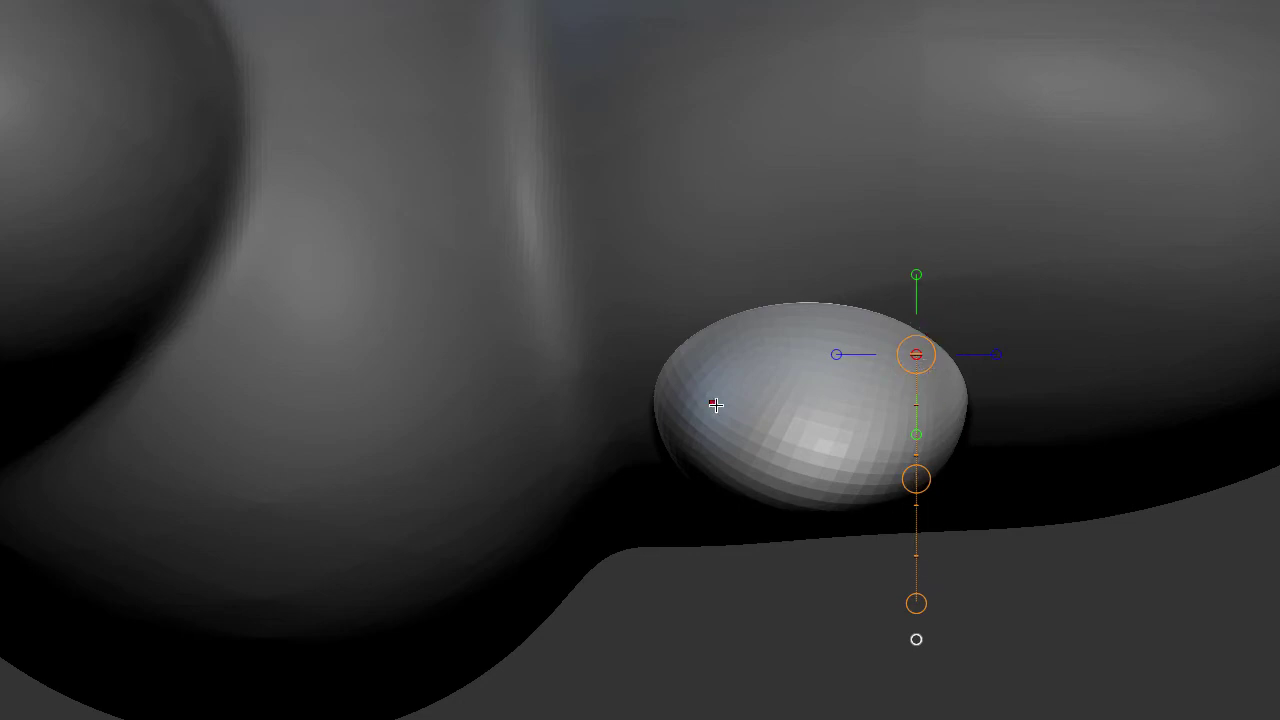
Step: Scale the flank ellipsoid down into a small round ball and return to Draw mode
{"action": "left_click_drag", "start_coordinate": [694, 398], "coordinate": [1086, 403]}
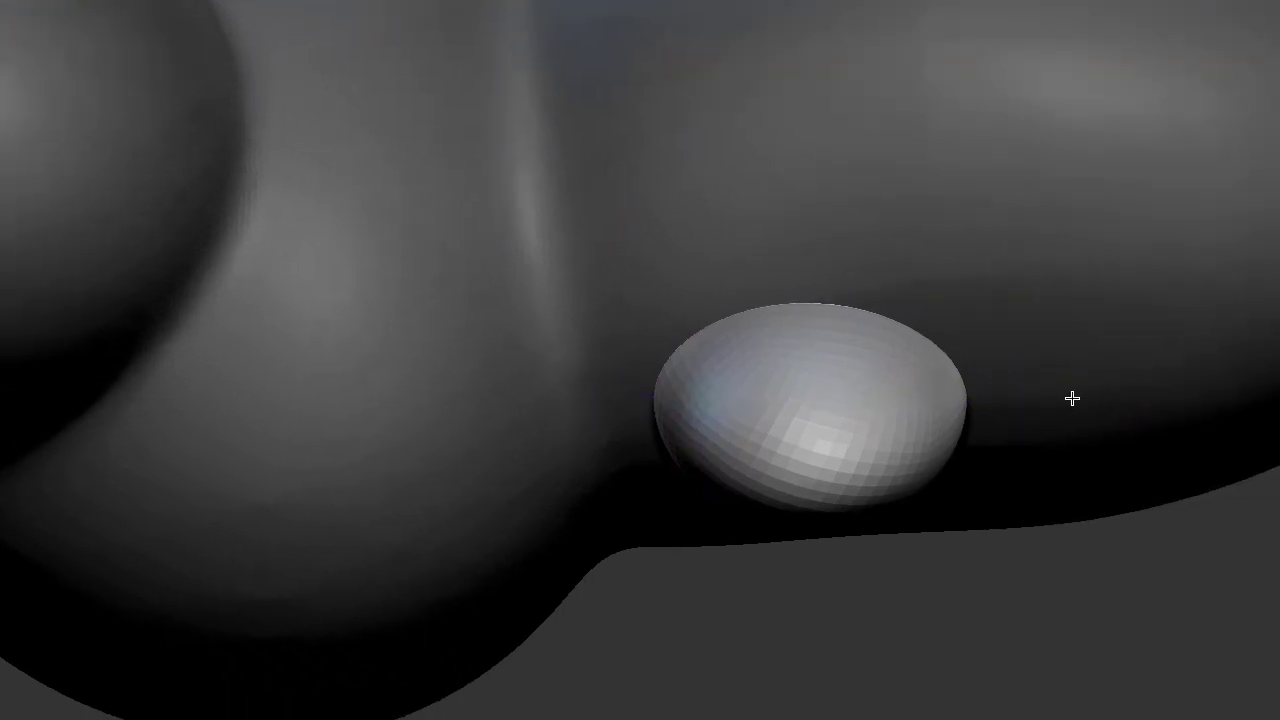
{"action": "left_click_drag", "start_coordinate": [1219, 469], "coordinate": [1151, 472]}
{"action": "left_click_drag", "start_coordinate": [1003, 400], "coordinate": [955, 403]}
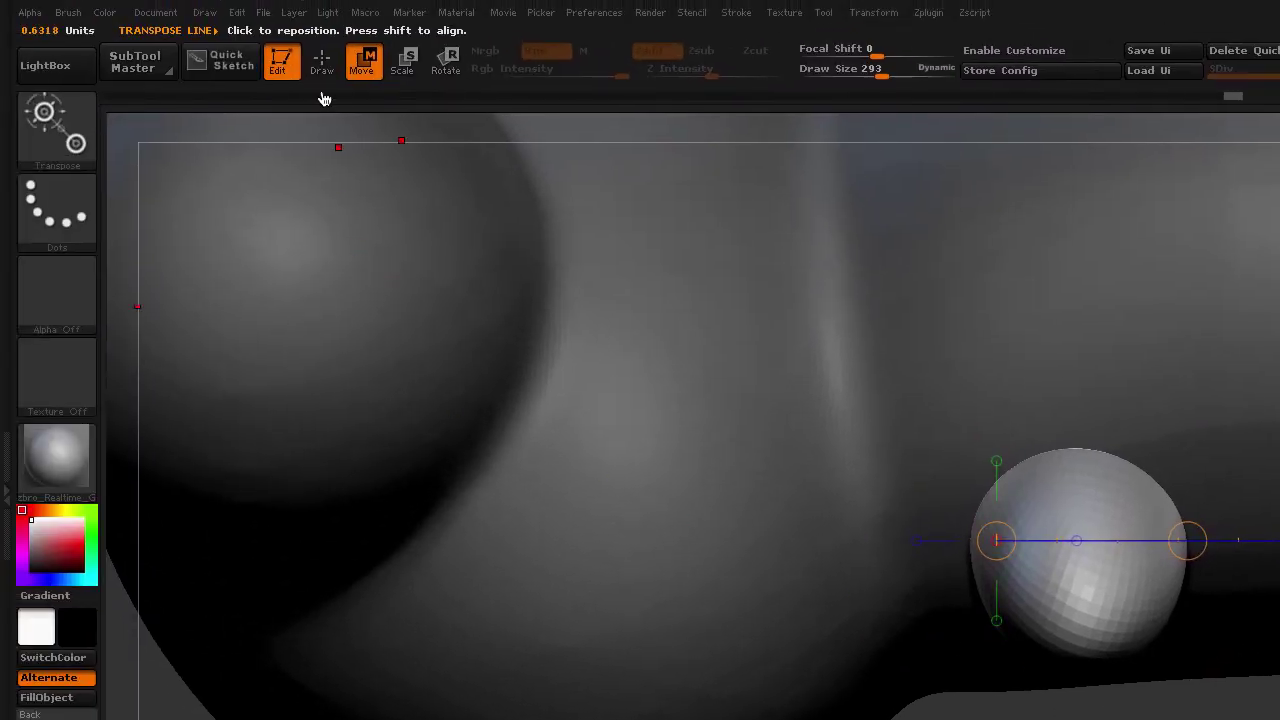
{"action": "left_click", "coordinate": [321, 62]}
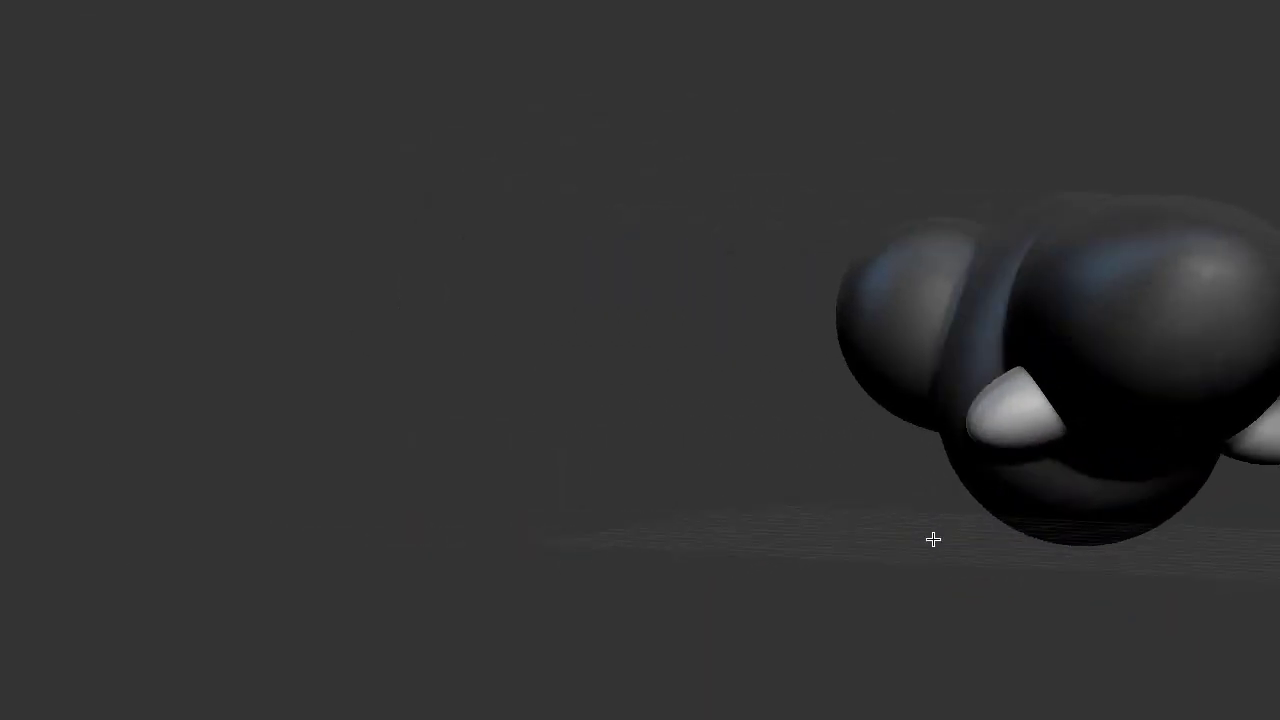
Step: Clear the mask from the whole 120.253 KP body and its small ball, then scroll to SubTool
{"action": "middle_click_drag", "start_coordinate": [933, 540], "coordinate": [1026, 549]}
{"action": "middle_click_drag", "start_coordinate": [1097, 522], "coordinate": [786, 374]}
{"action": "middle_click_drag", "start_coordinate": [983, 386], "coordinate": [919, 375]}
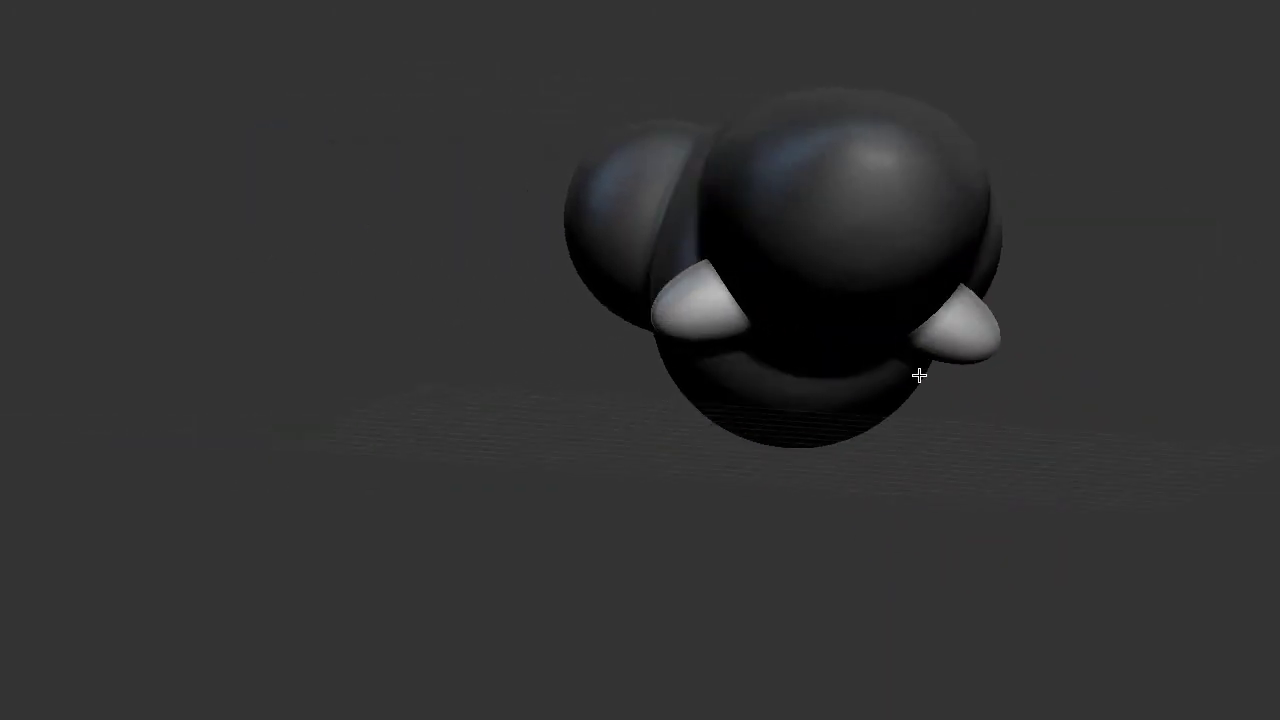
{"action": "mouse_move", "coordinate": [1043, 483]}
{"action": "middle_mouse_down"}
{"action": "mouse_move", "coordinate": [1183, 491]}
{"action": "mouse_move", "coordinate": [1160, 470]}
{"action": "middle_mouse_up"}
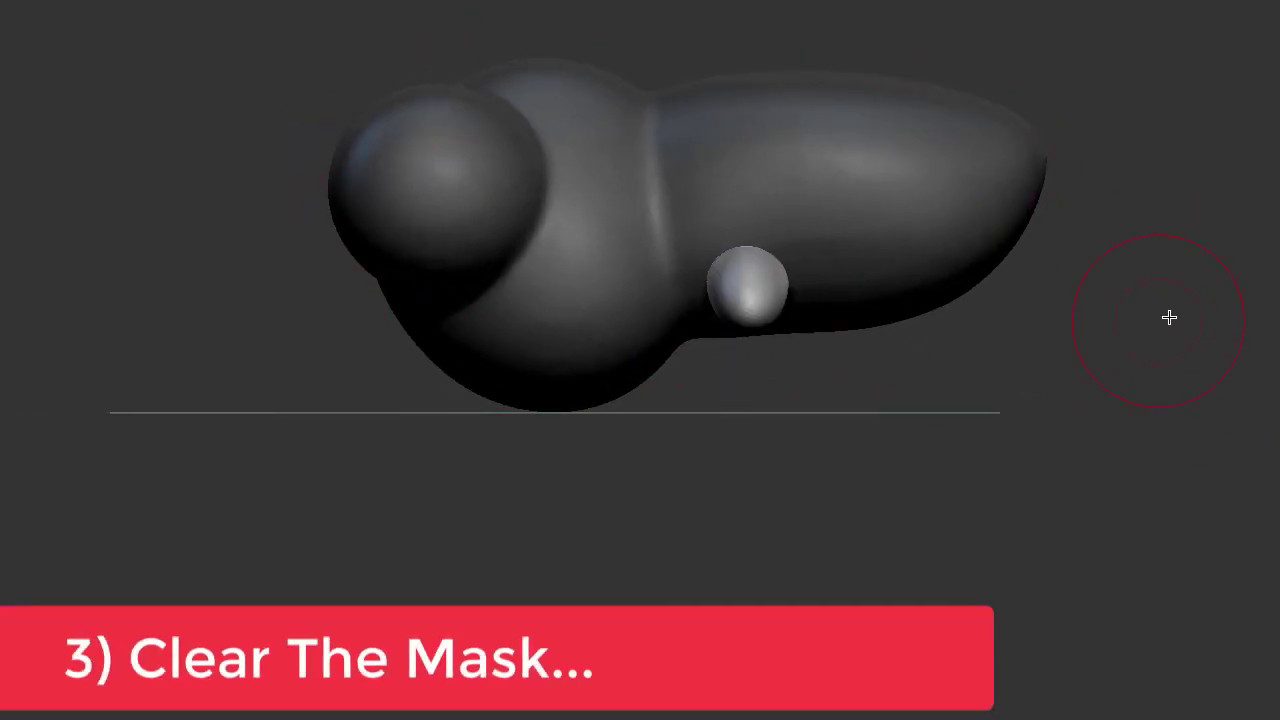
{"action": "left_click_drag", "start_coordinate": [1168, 321], "coordinate": [1220, 549], "text": "ctrl"}
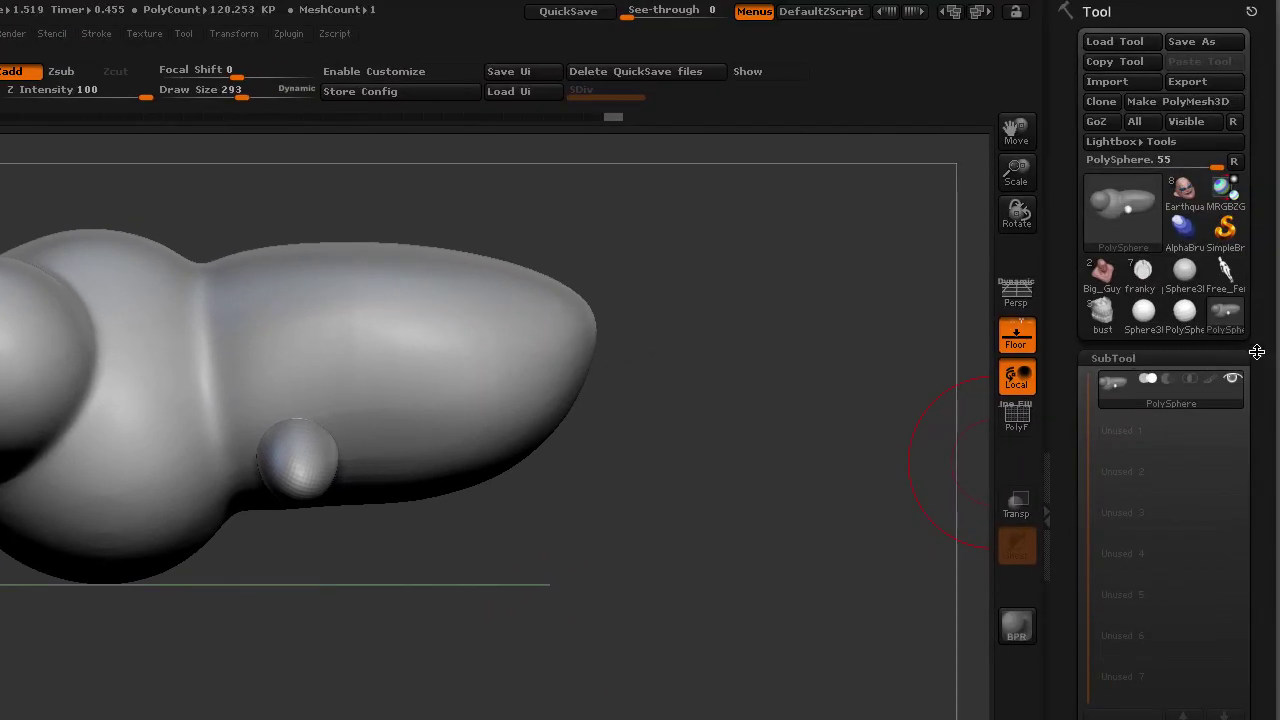
{"action": "left_click_drag", "start_coordinate": [1257, 351], "coordinate": [1261, 212]}
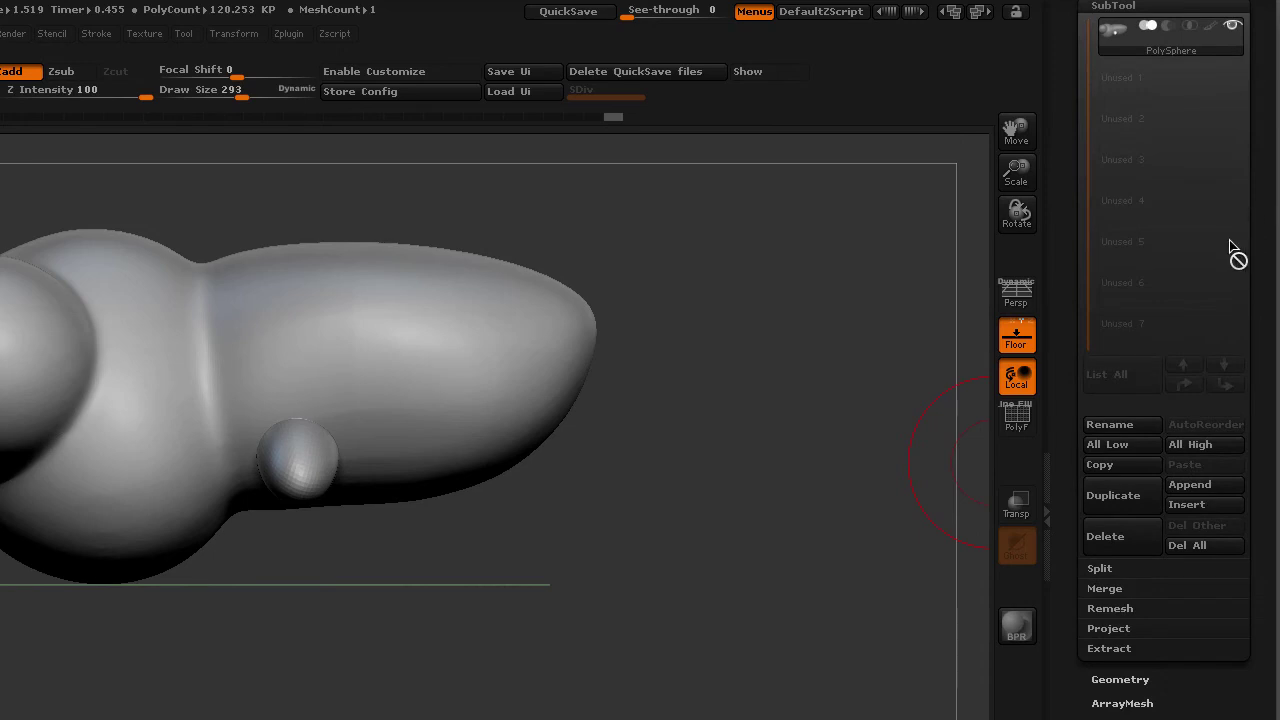
Step: Use Split To Parts to separate the body into PolySphere2, PolySphere1 and PolySphere
{"action": "left_click", "coordinate": [1100, 568]}
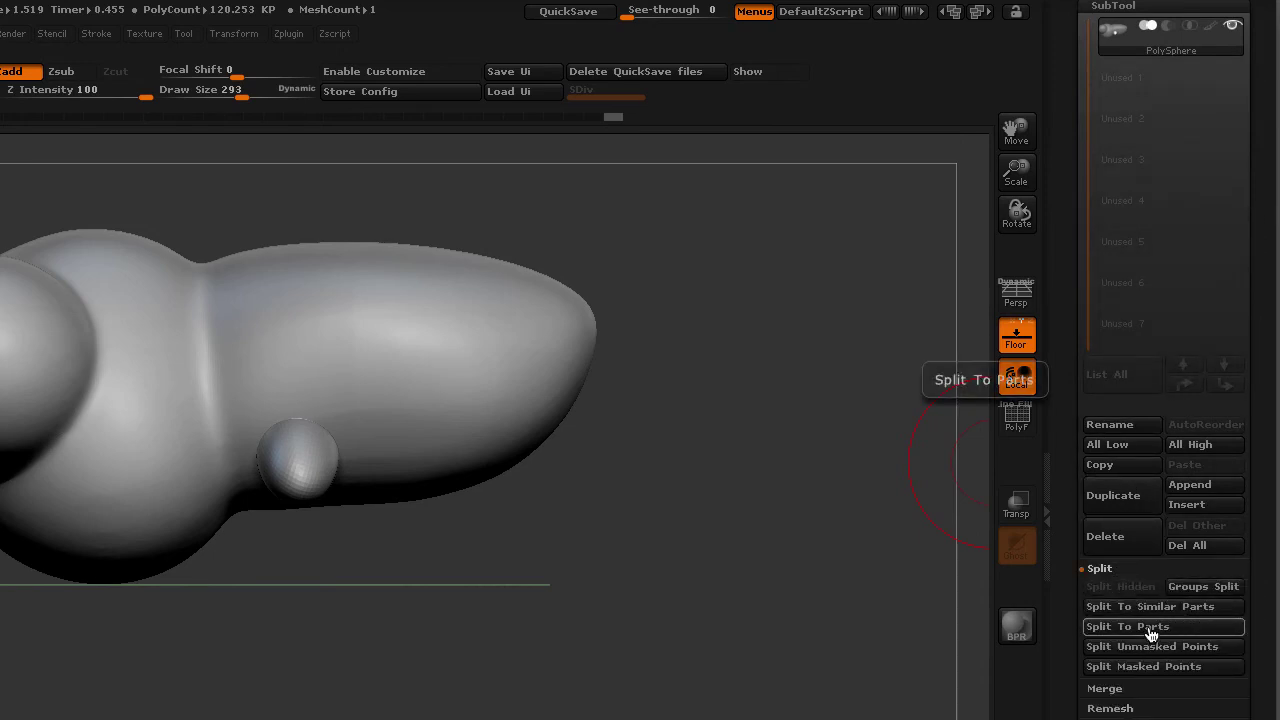
{"action": "left_click", "coordinate": [1152, 627]}
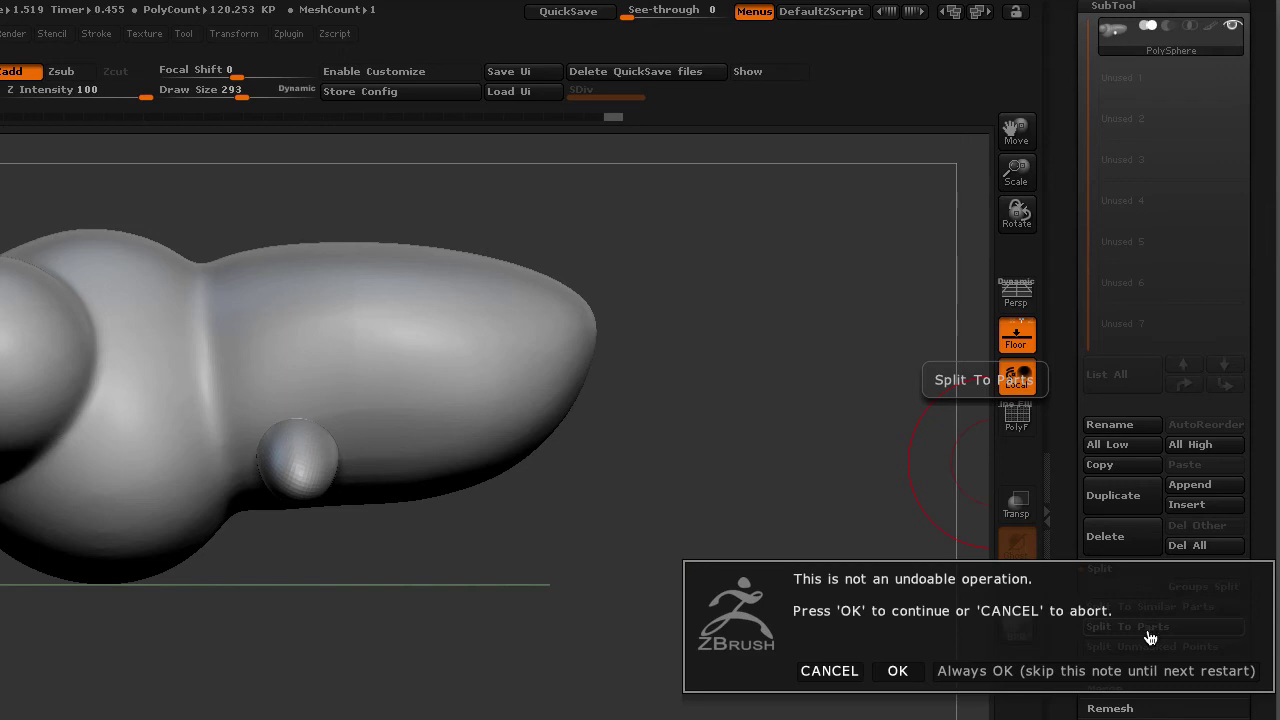
{"action": "left_click", "coordinate": [896, 673]}
{"action": "scroll", "coordinate": [1264, 197], "scroll_direction": "up", "scroll_amount": 3}
Step: Toggle PolySphere's visibility to check the split parts and clear any leftover mask
{"action": "left_click_drag", "start_coordinate": [871, 451], "coordinate": [625, 440]}
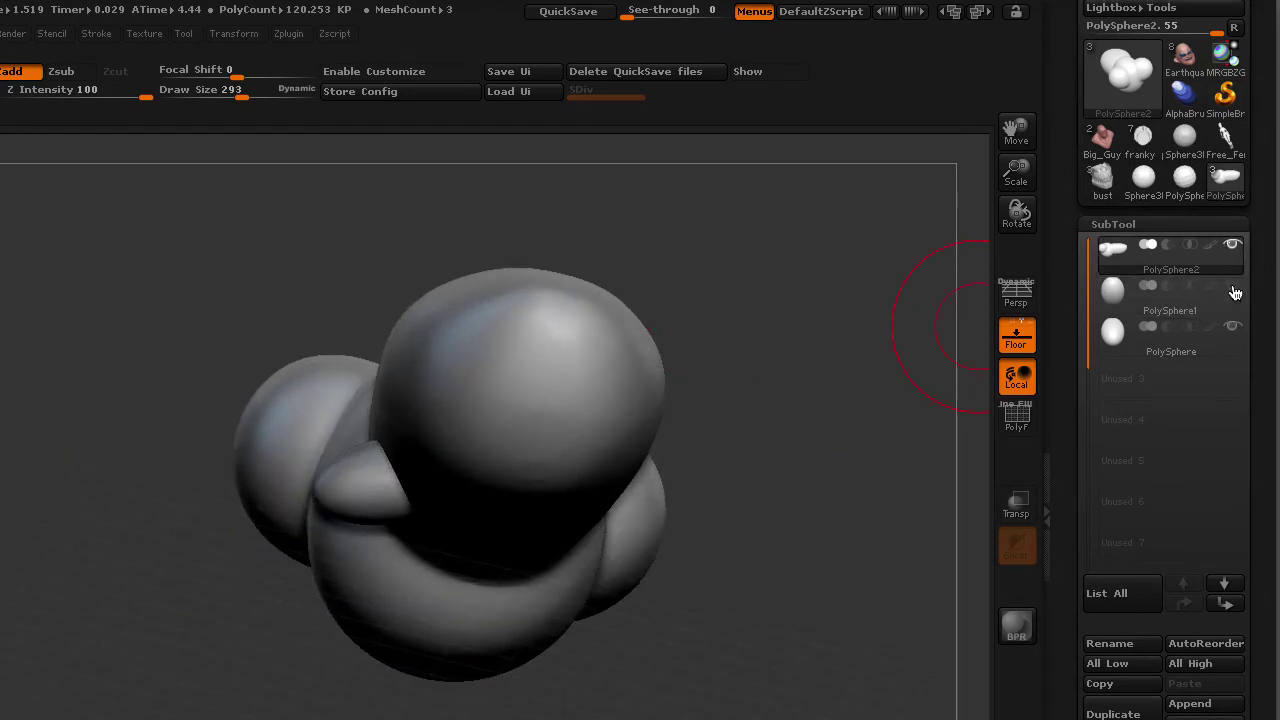
{"action": "left_click", "coordinate": [1233, 327]}
{"action": "left_click", "coordinate": [1235, 329]}
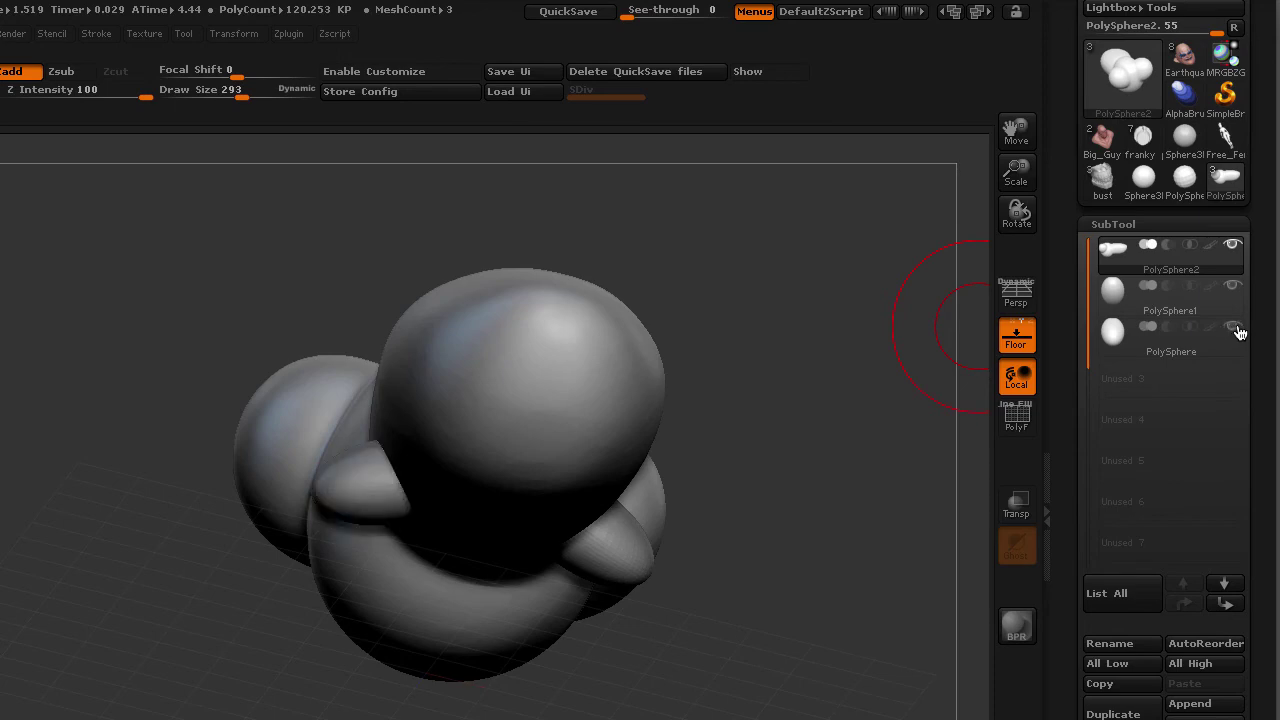
{"action": "left_click_drag", "start_coordinate": [743, 483], "coordinate": [803, 491]}
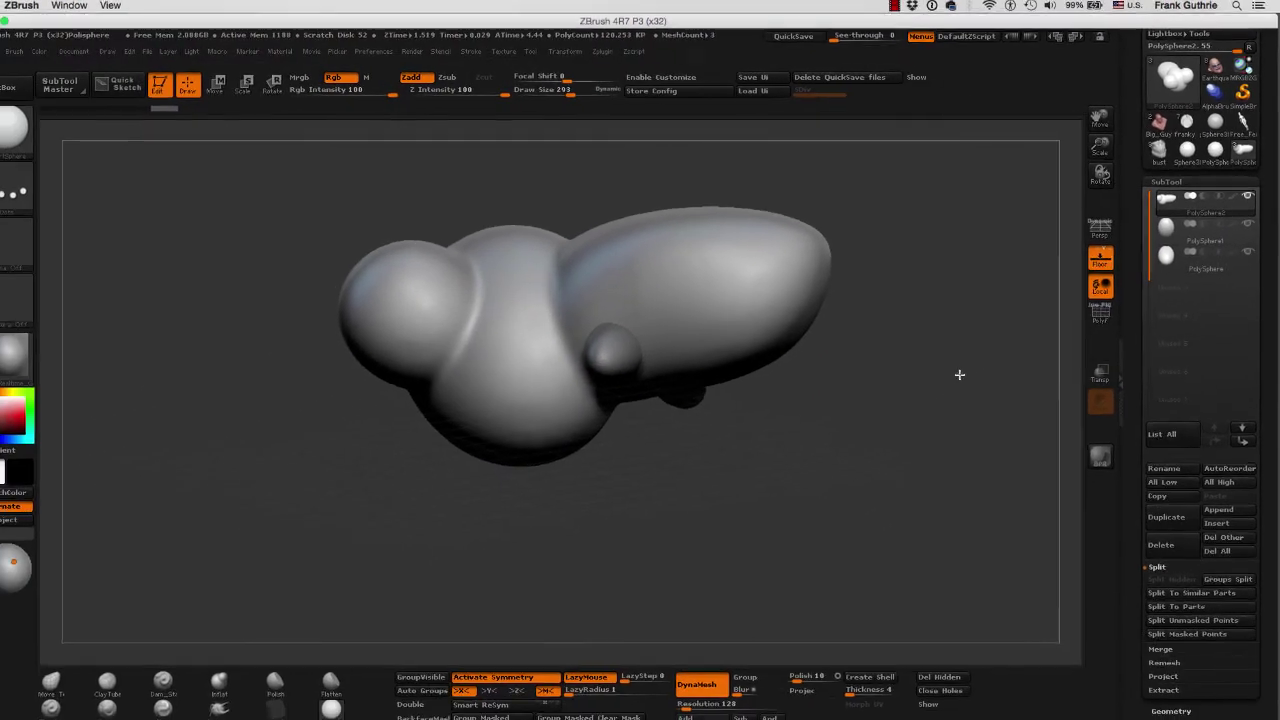
{"action": "left_click_drag", "start_coordinate": [960, 375], "coordinate": [961, 375], "text": "shift"}
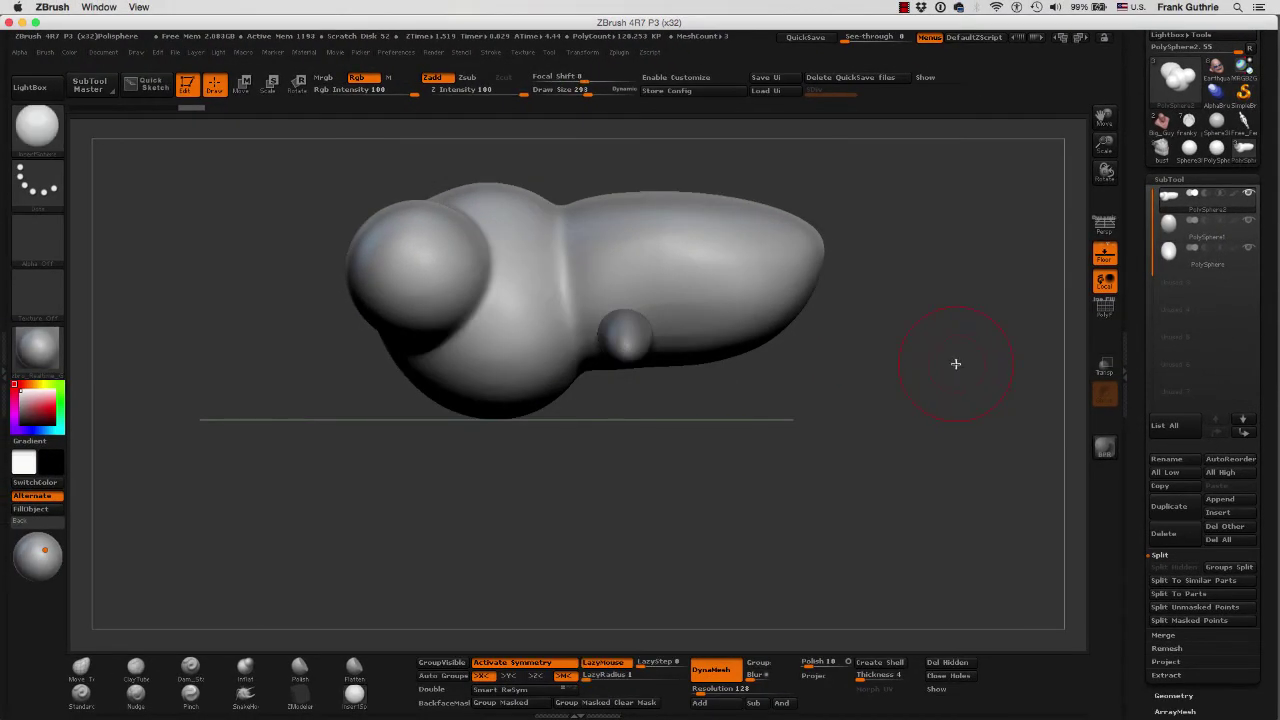
{"action": "mouse_move", "coordinate": [931, 289]}
{"action": "left_mouse_down", "text": "ctrl"}
{"action": "mouse_move", "coordinate": [933, 471]}
{"action": "mouse_move", "coordinate": [972, 474]}
{"action": "mouse_move", "coordinate": [971, 463]}
{"action": "left_mouse_up", "text": "ctrl"}
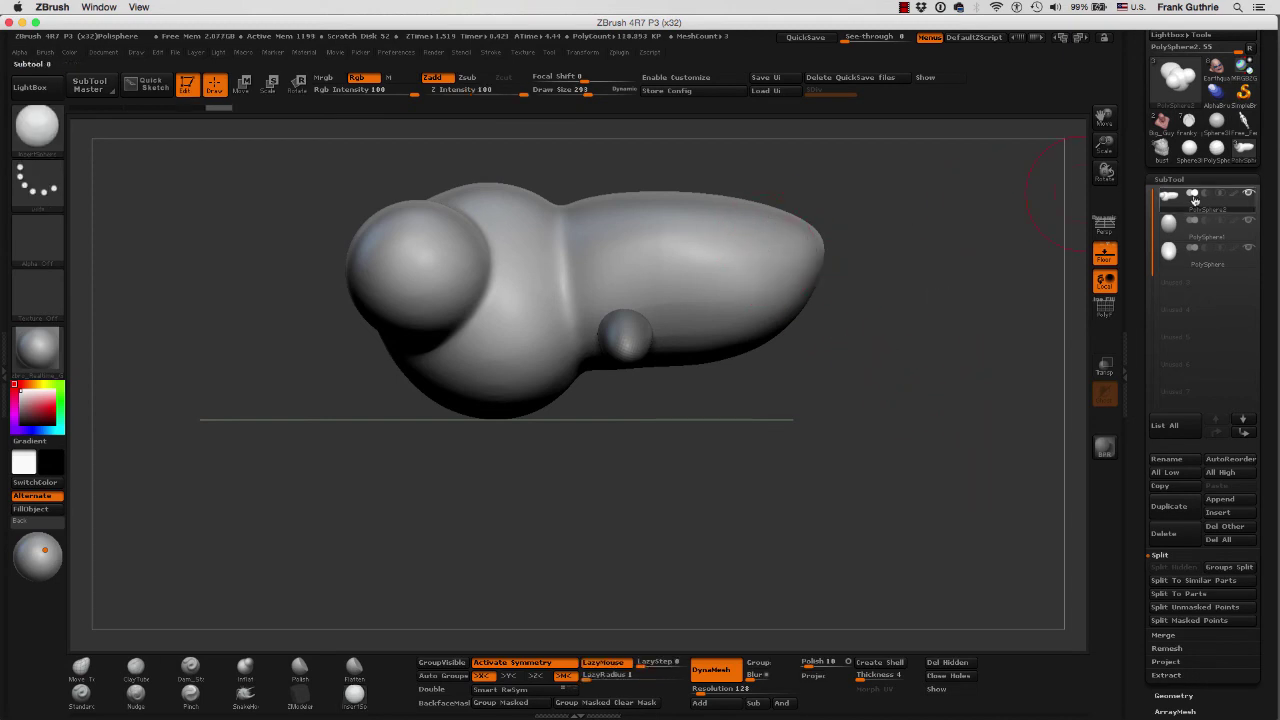
{"action": "mouse_move", "coordinate": [1179, 214]}
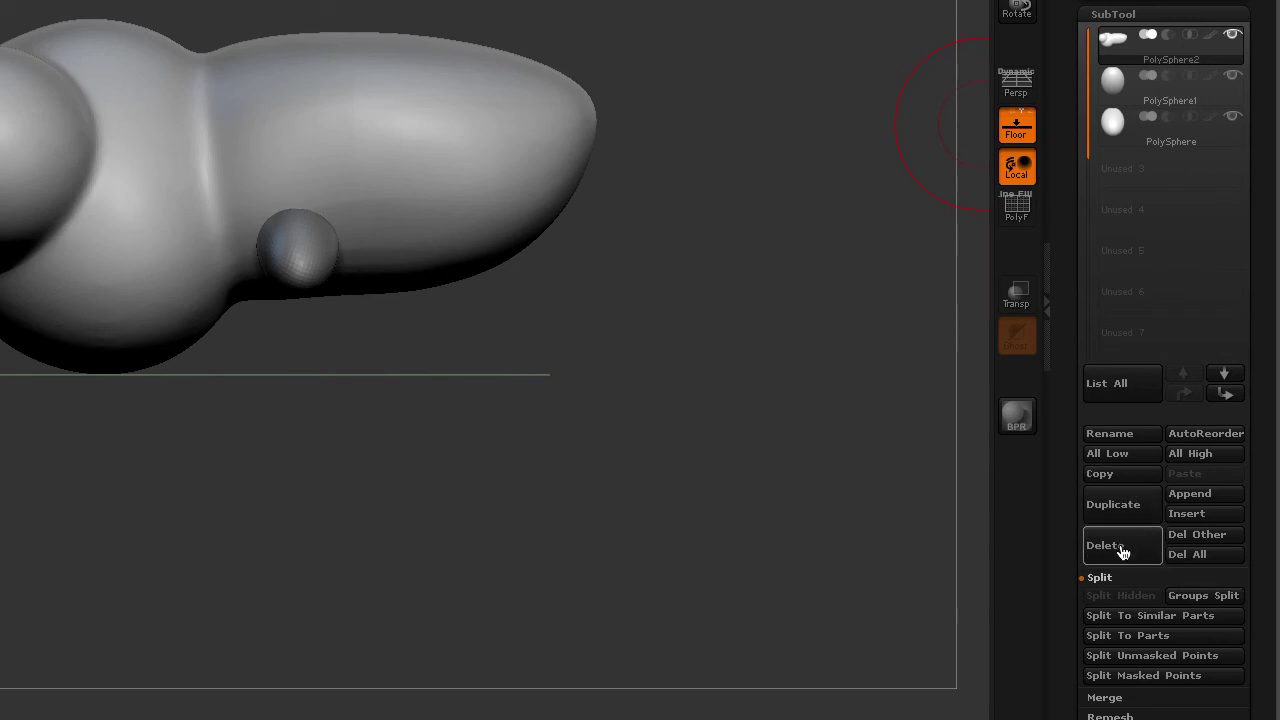
Step: Run MergeDown twice, confirming each, to combine the split subtools
{"action": "left_click", "coordinate": [1105, 697]}
{"action": "left_click", "coordinate": [1120, 615]}
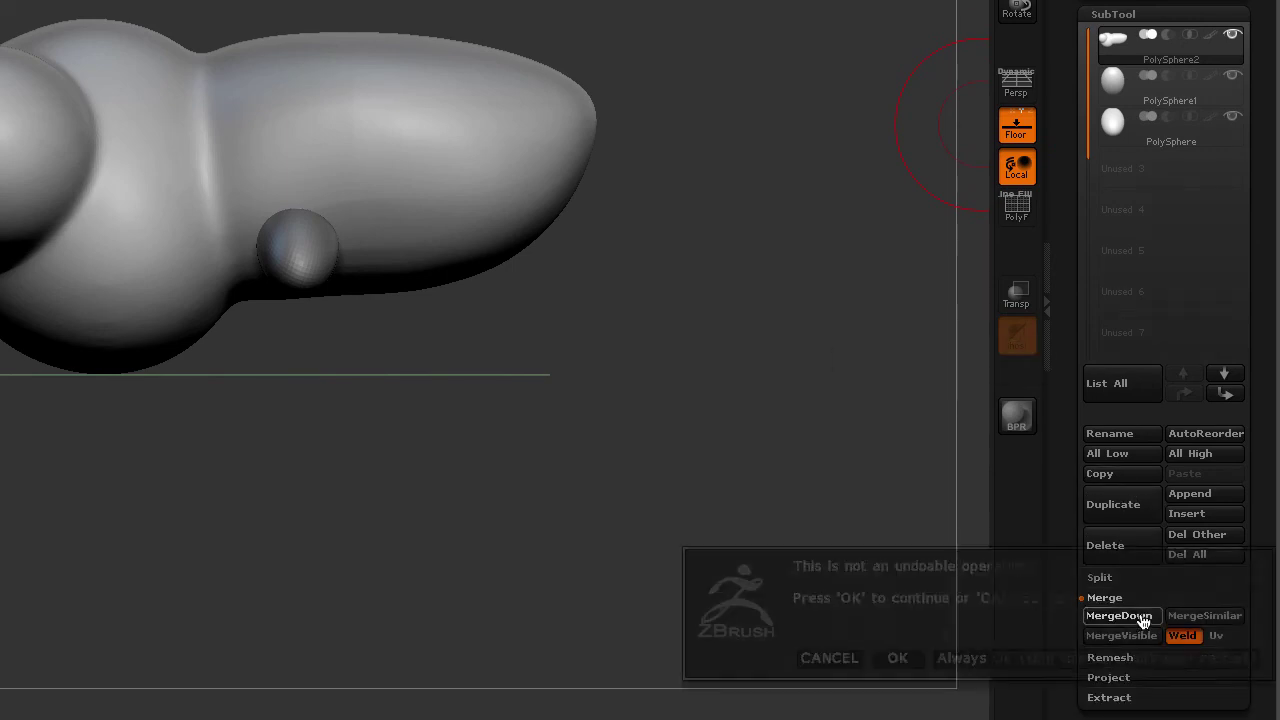
{"action": "left_click", "coordinate": [898, 658]}
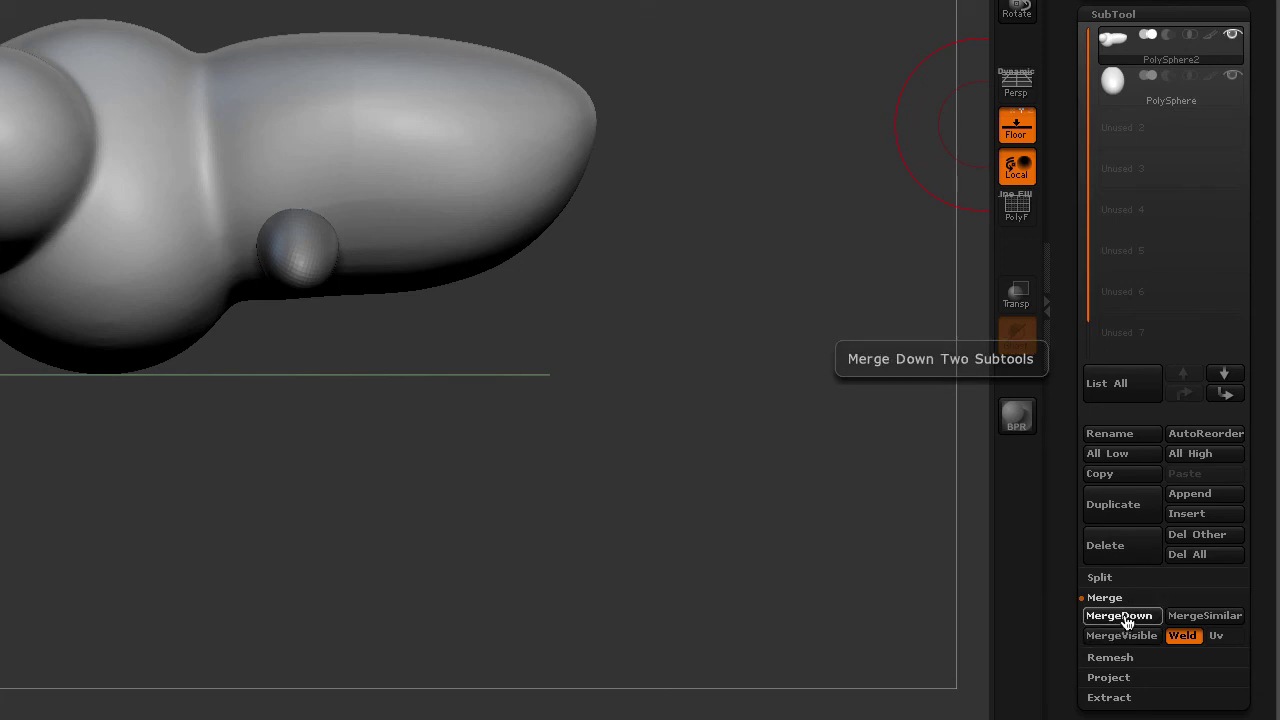
{"action": "left_click", "coordinate": [1120, 615]}
{"action": "left_click", "coordinate": [896, 657]}
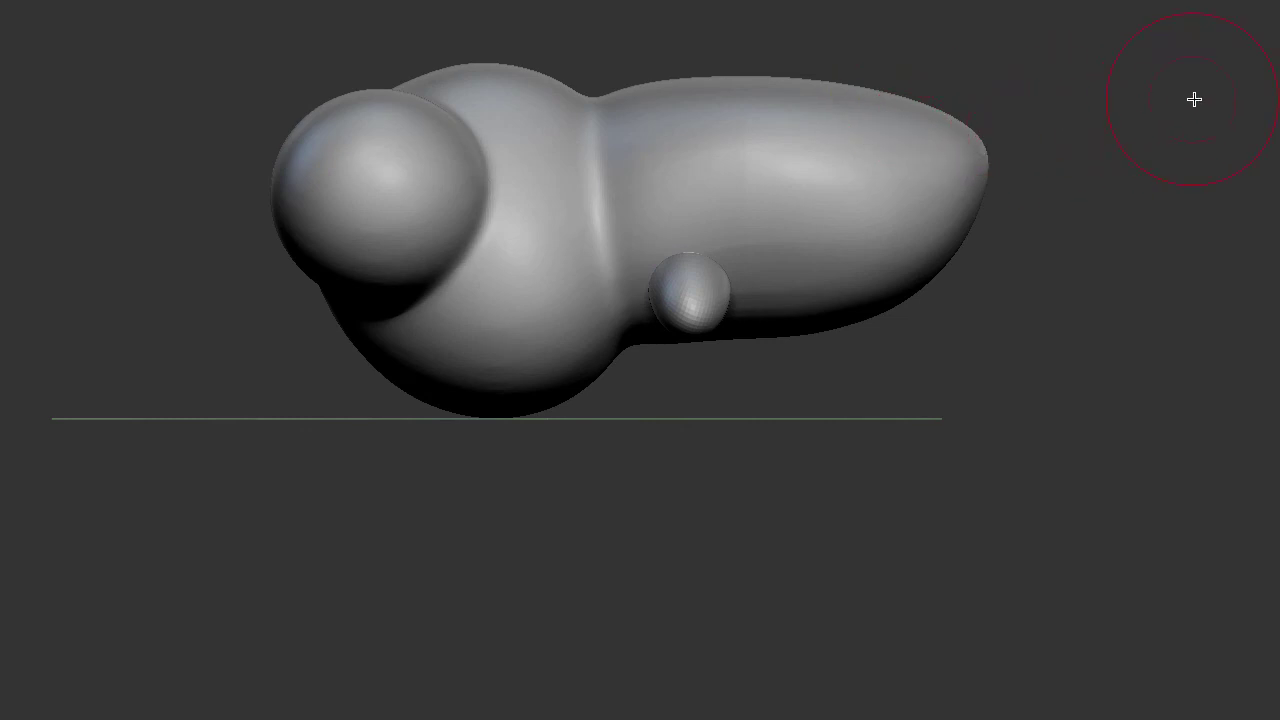
{"action": "mouse_move", "coordinate": [1192, 97]}
{"action": "left_mouse_down"}
{"action": "mouse_move", "coordinate": [1083, 89]}
{"action": "mouse_move", "coordinate": [1187, 96]}
{"action": "left_mouse_up"}
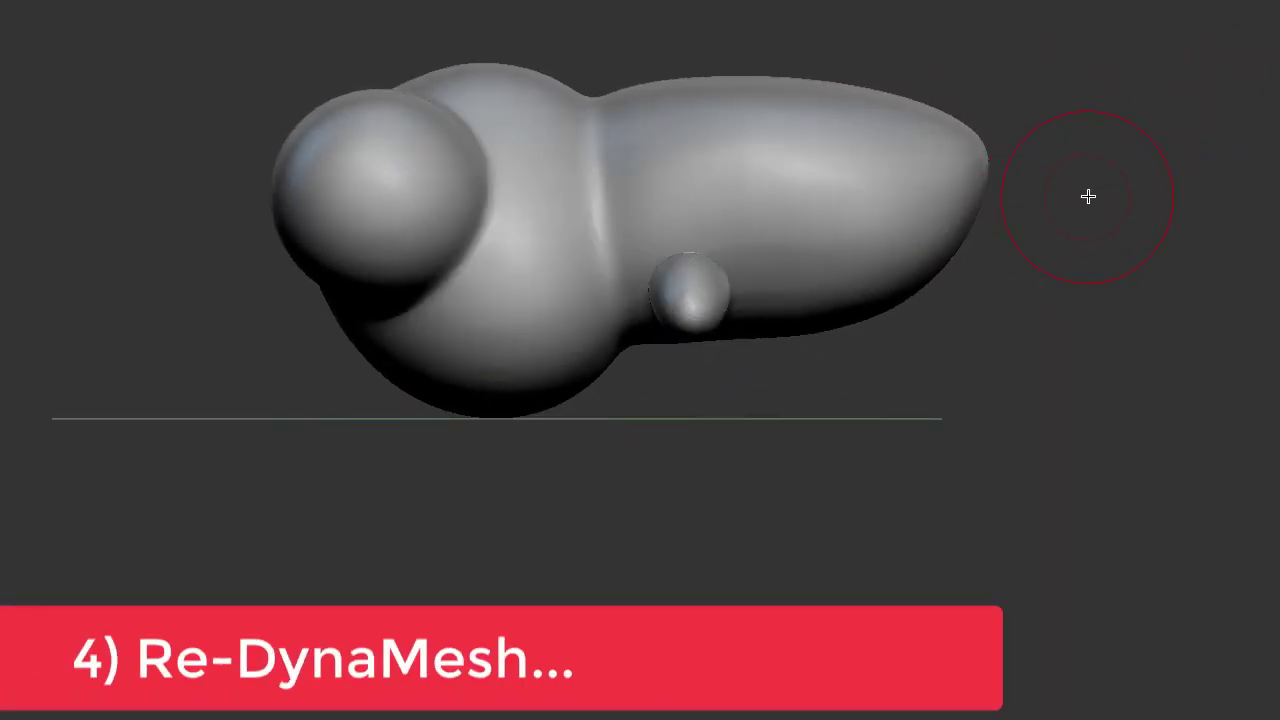
Step: Re-DynaMesh into a single PolySphere2 mesh and inspect the fused leg joints from the side
{"action": "mouse_move", "coordinate": [1107, 171]}
{"action": "left_mouse_down", "text": "ctrl"}
{"action": "mouse_move", "coordinate": [1146, 457]}
{"action": "mouse_move", "coordinate": [1021, 450]}
{"action": "mouse_move", "coordinate": [998, 474]}
{"action": "left_mouse_up", "text": "ctrl"}
{"action": "mouse_move", "coordinate": [937, 531]}
{"action": "left_mouse_down", "text": "alt"}
{"action": "mouse_move", "coordinate": [1148, 570]}
{"action": "mouse_move", "coordinate": [583, 549]}
{"action": "mouse_move", "coordinate": [631, 543]}
{"action": "left_mouse_up", "text": "alt"}
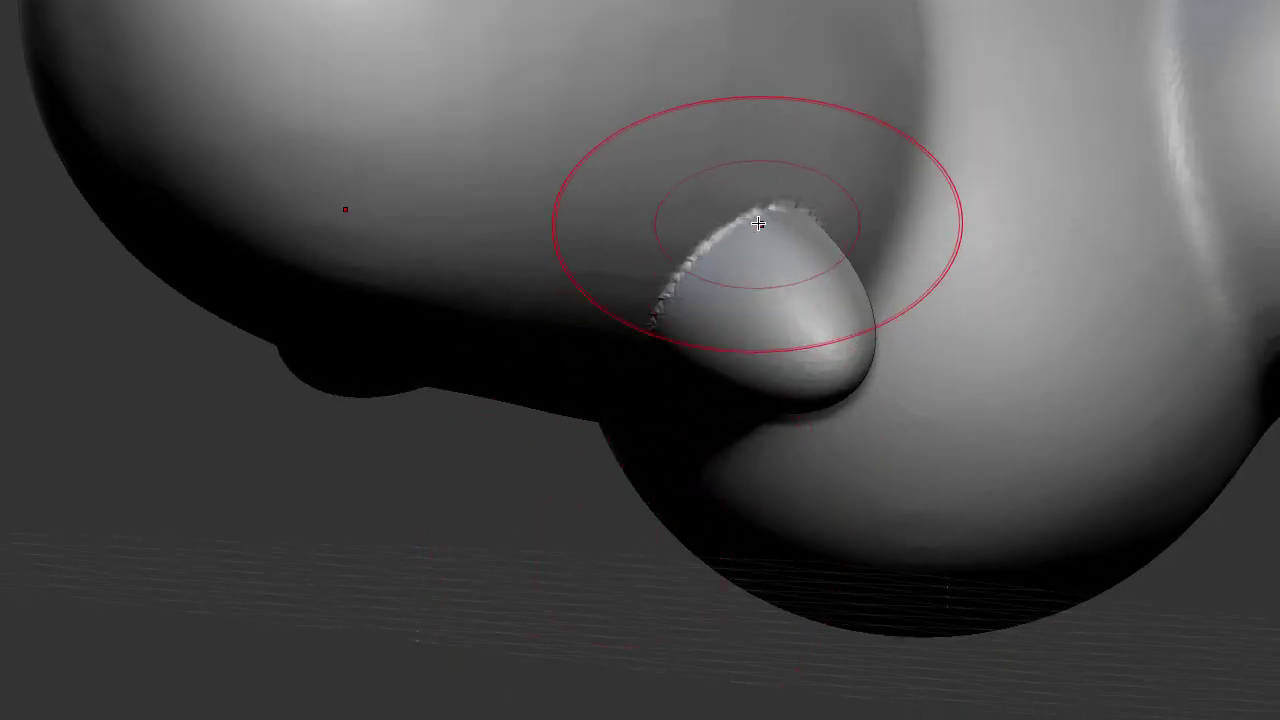
{"action": "key", "text": "shift"}
{"action": "mouse_move", "coordinate": [646, 380]}
{"action": "left_mouse_down", "text": "shift"}
{"action": "mouse_move", "coordinate": [520, 543]}
{"action": "mouse_move", "coordinate": [495, 515]}
{"action": "left_mouse_up", "text": "shift"}
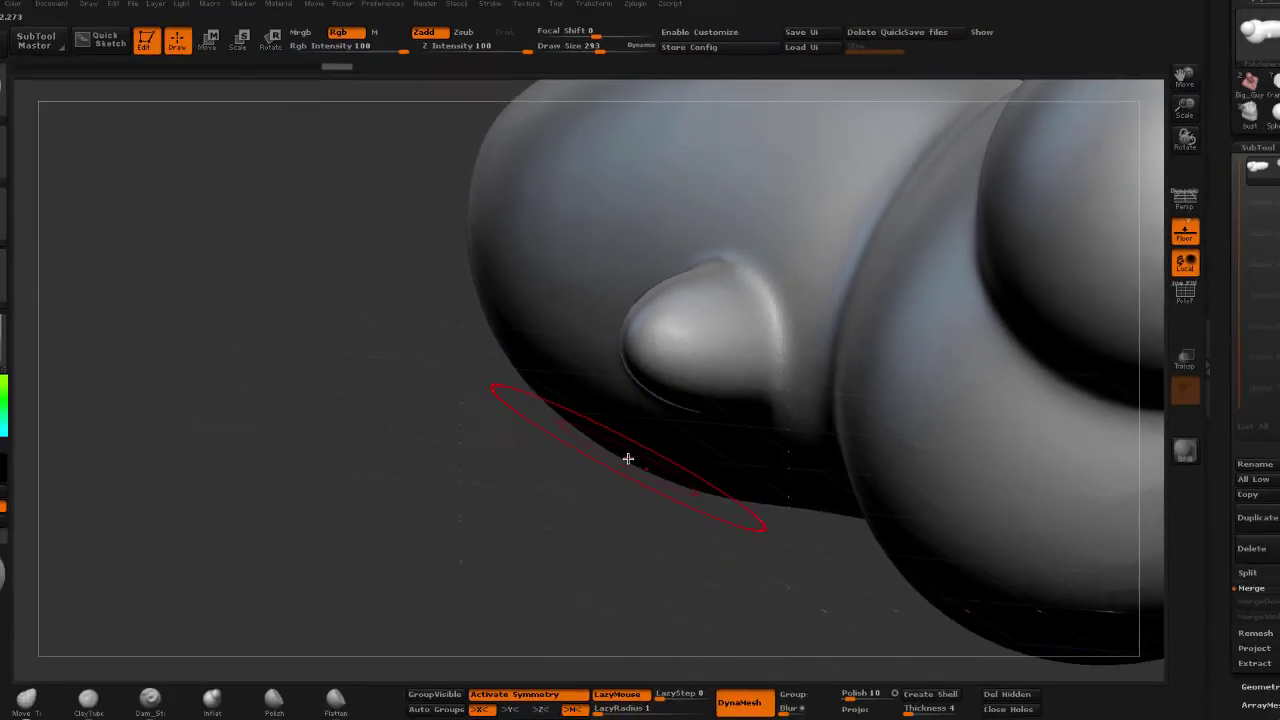
{"action": "key", "text": "f"}
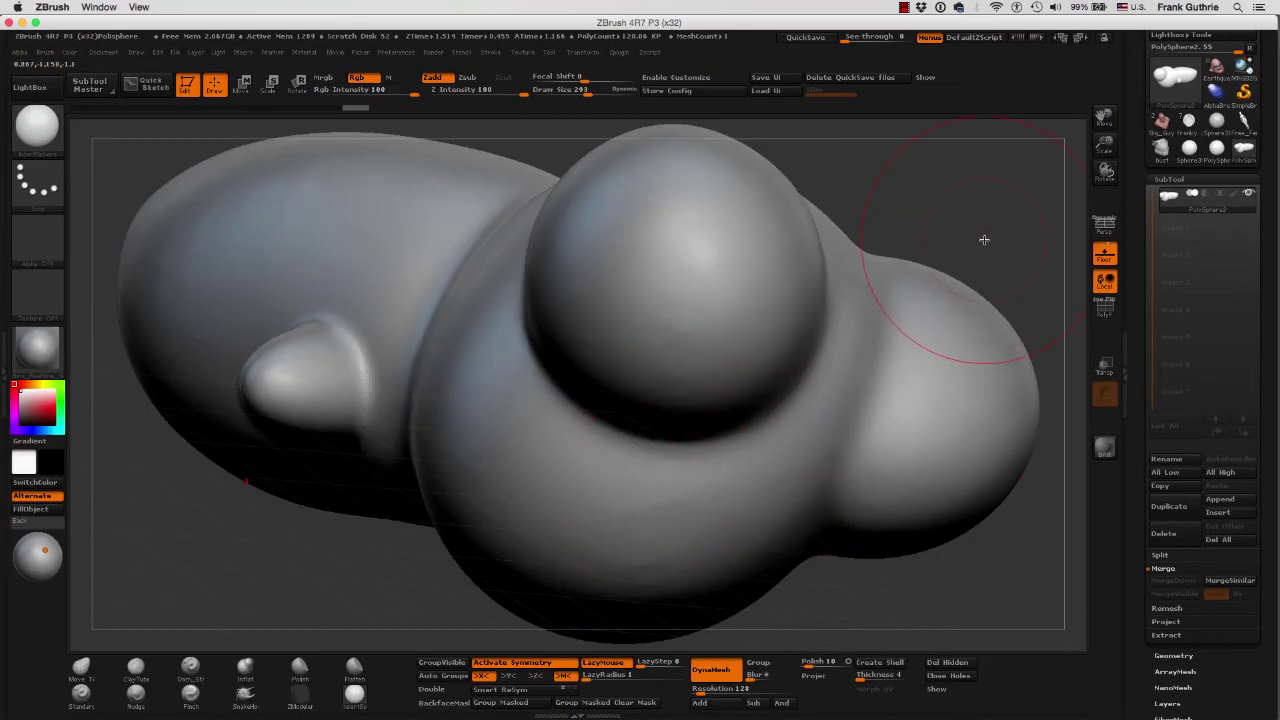
{"action": "left_click_drag", "start_coordinate": [946, 223], "coordinate": [891, 240], "text": "alt"}
{"action": "left_click_drag", "start_coordinate": [863, 360], "coordinate": [951, 409], "text": "alt"}
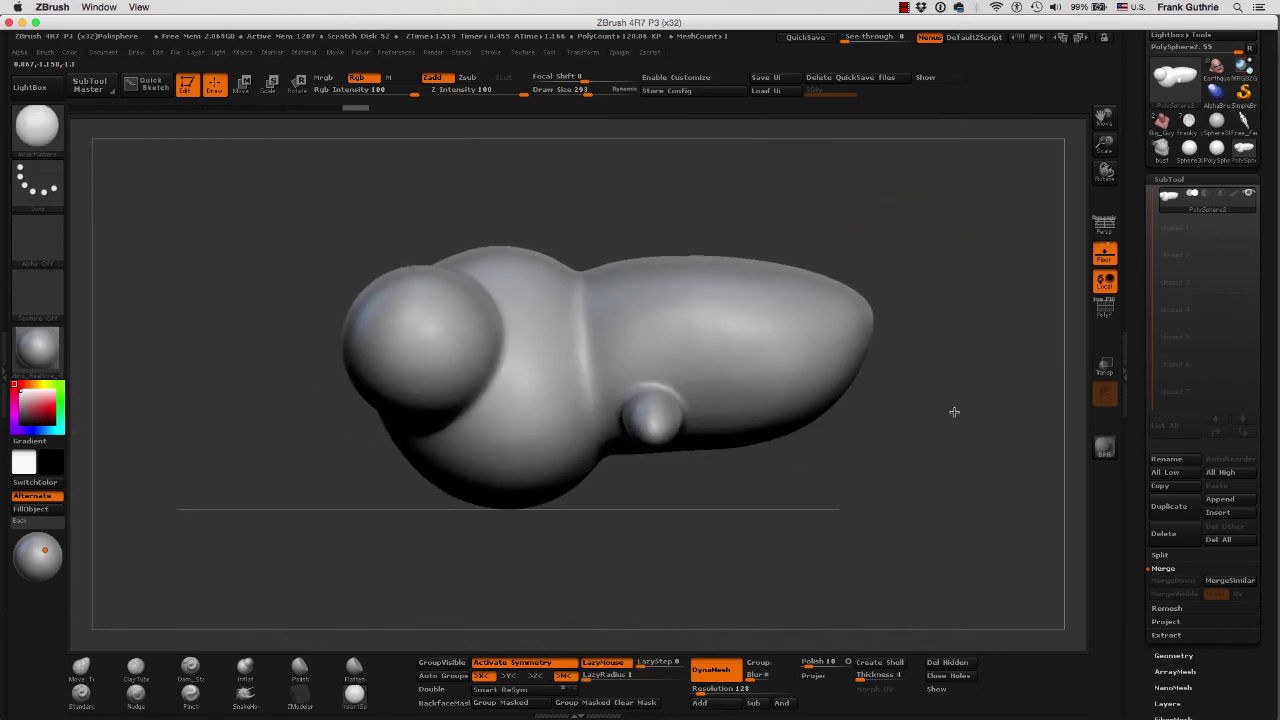